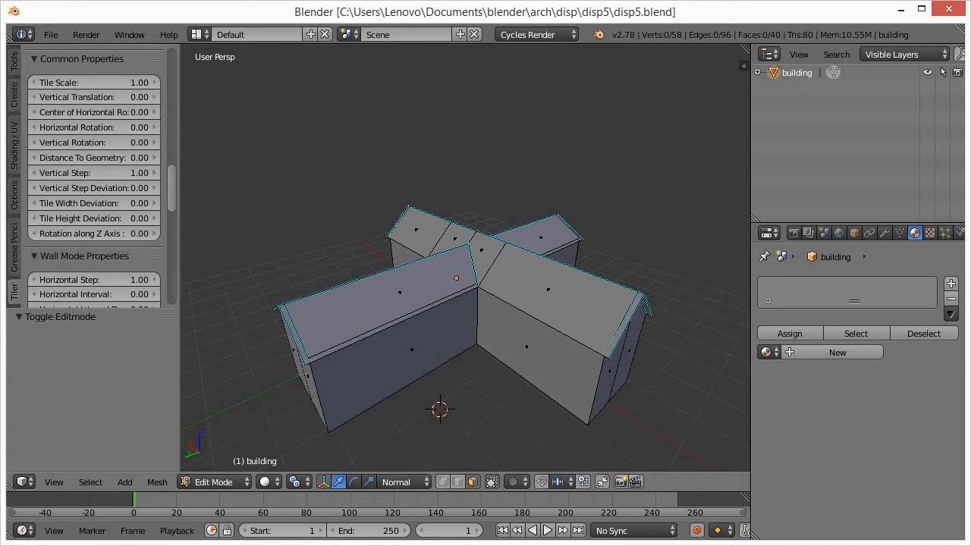
Select the first five roof faces, including the right wing's roof face.
{"action": "middle_click_drag", "start_coordinate": [443, 346], "coordinate": [465, 359]}
{"action": "right_click", "coordinate": [524, 234]}
{"action": "right_click", "coordinate": [493, 277], "text": "shift"}
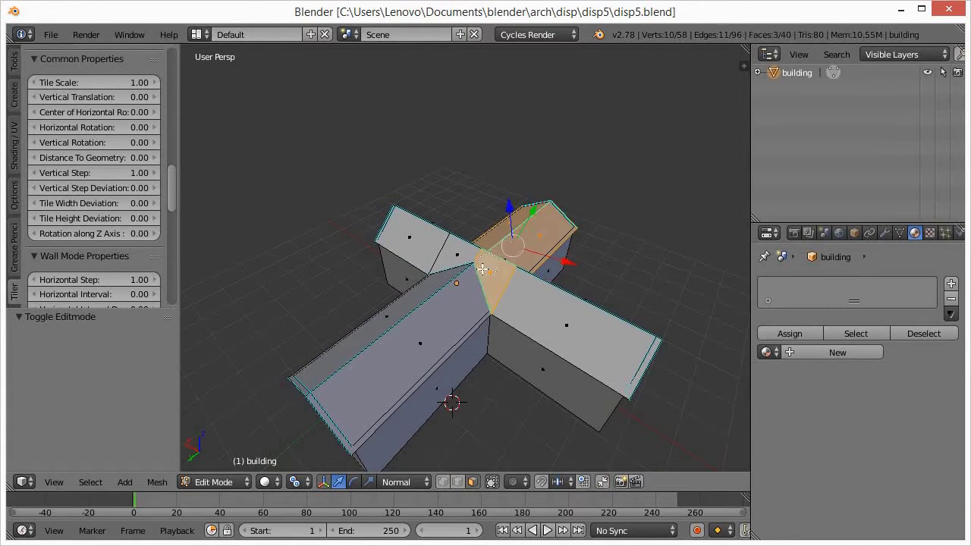
{"action": "right_click", "coordinate": [455, 288], "text": "shift"}
{"action": "right_click", "coordinate": [422, 237], "text": "shift"}
{"action": "right_click", "coordinate": [491, 283], "text": "shift"}
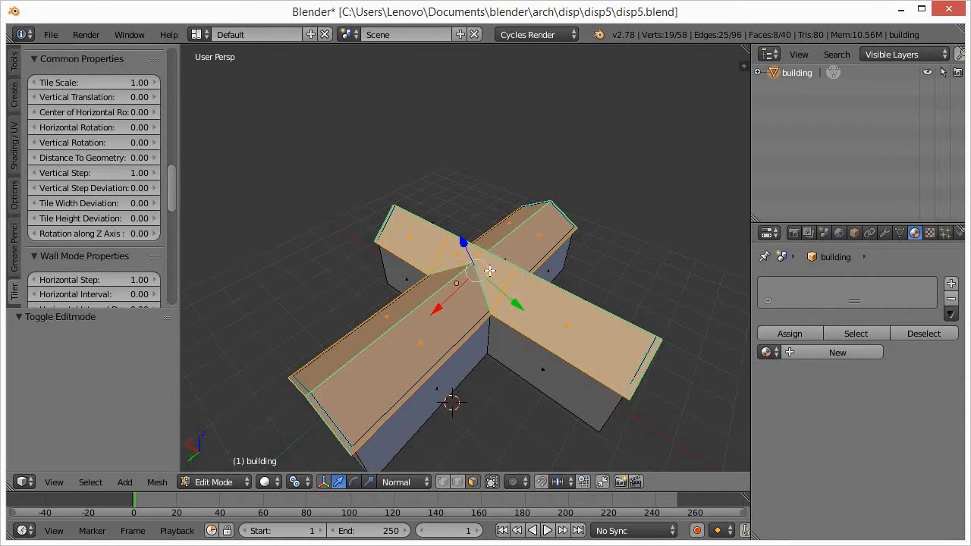
From a more top-down view, add the remaining roof faces until all 12 are selected.
{"action": "middle_click_drag", "start_coordinate": [522, 289], "coordinate": [472, 317]}
{"action": "right_click", "coordinate": [451, 220], "text": "shift"}
{"action": "right_click", "coordinate": [513, 289], "text": "shift"}
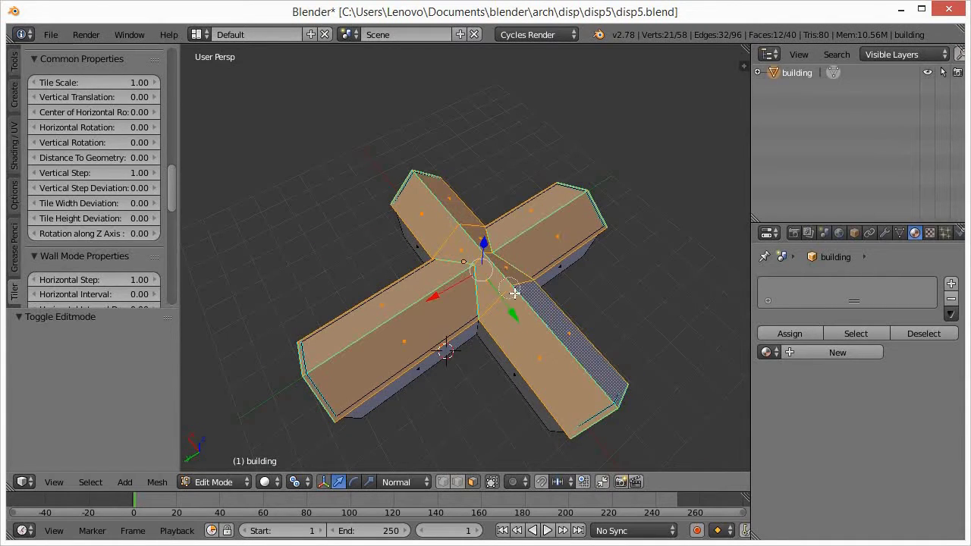
{"action": "mouse_move", "coordinate": [513, 288]}
{"action": "middle_mouse_down"}
{"action": "mouse_move", "coordinate": [491, 301]}
{"action": "mouse_move", "coordinate": [501, 281]}
{"action": "middle_mouse_up"}
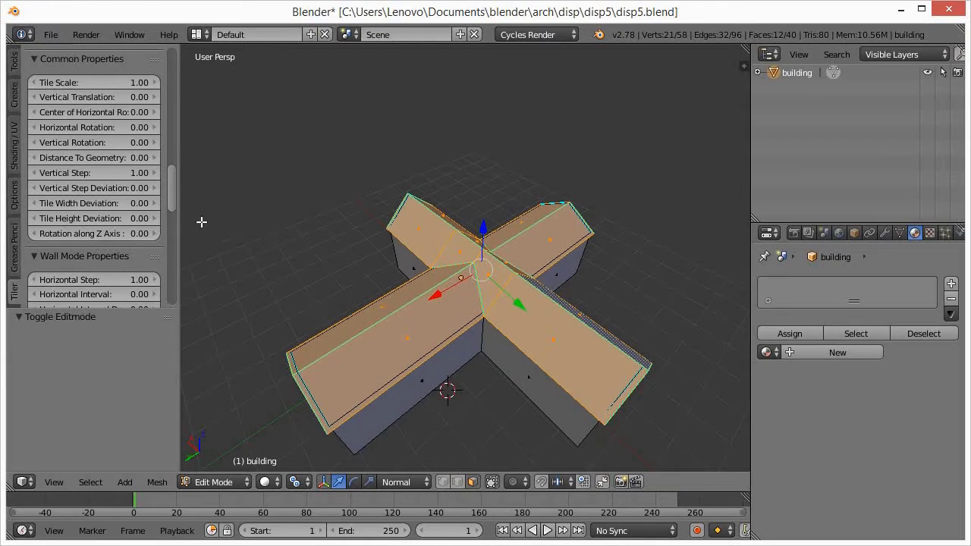
{"action": "left_click_drag", "start_coordinate": [175, 205], "coordinate": [170, 112]}
{"action": "scroll", "coordinate": [170, 117], "scroll_direction": "up", "scroll_amount": 6}
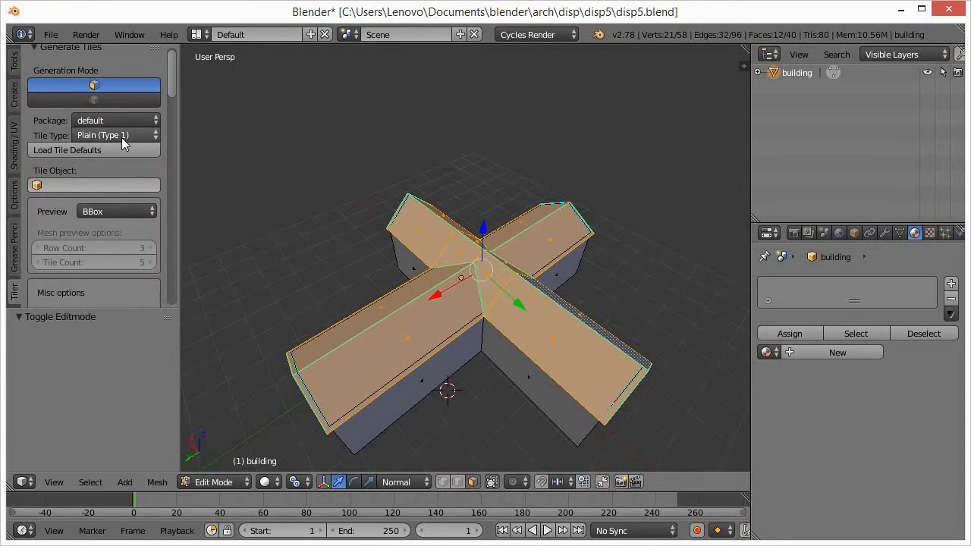
Set the Tiler tile type to Mission and preview the tiles over the selected roof faces.
{"action": "left_click", "coordinate": [123, 135]}
{"action": "left_click", "coordinate": [122, 387]}
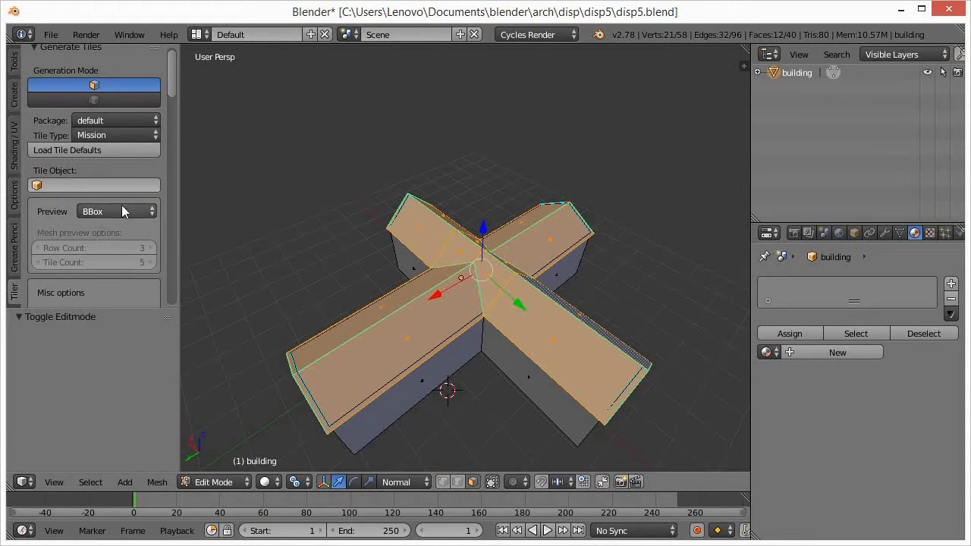
{"action": "left_click_drag", "start_coordinate": [175, 95], "coordinate": [173, 134]}
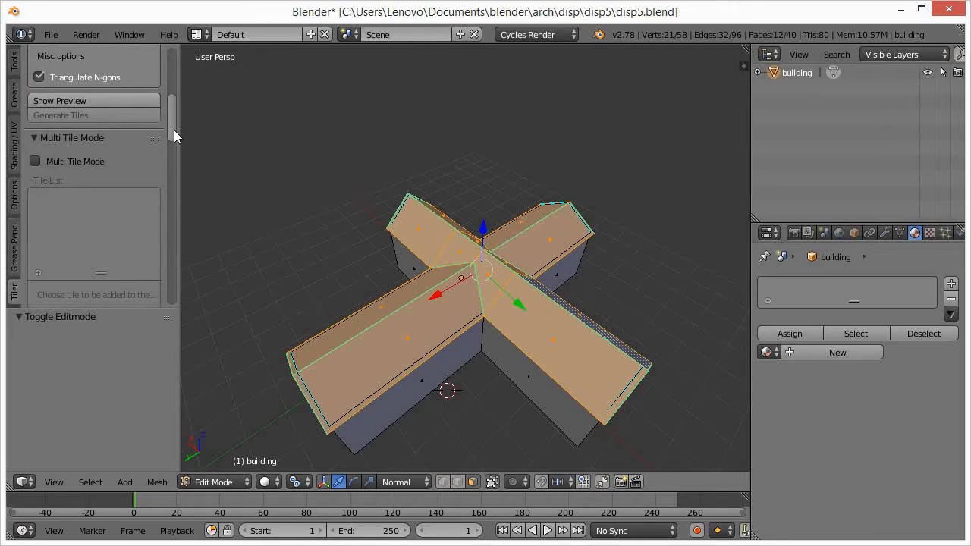
{"action": "left_click", "coordinate": [101, 101]}
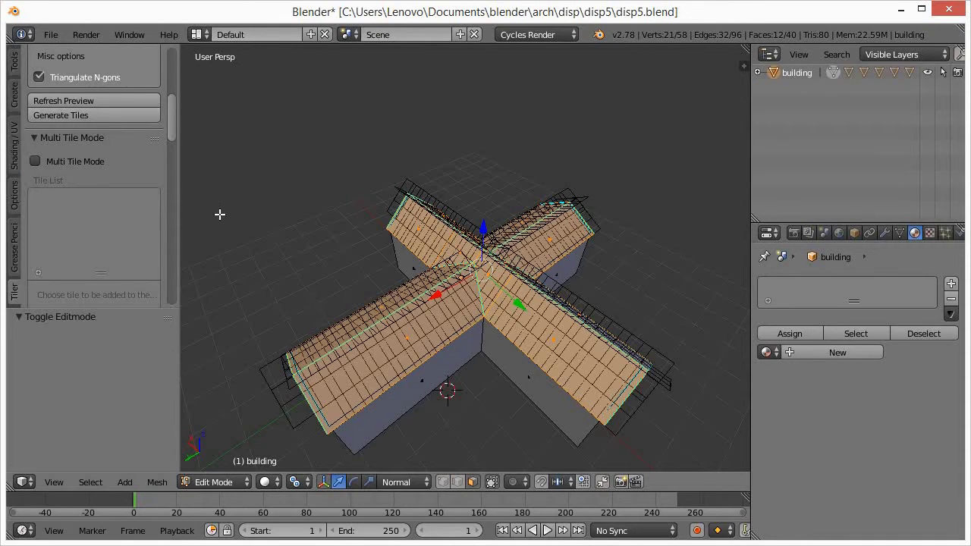
Set Tile Scale to 0.30 and Distance To Geometry to 0.03, then refresh the preview.
{"action": "left_click", "coordinate": [42, 138]}
{"action": "left_click", "coordinate": [107, 179]}
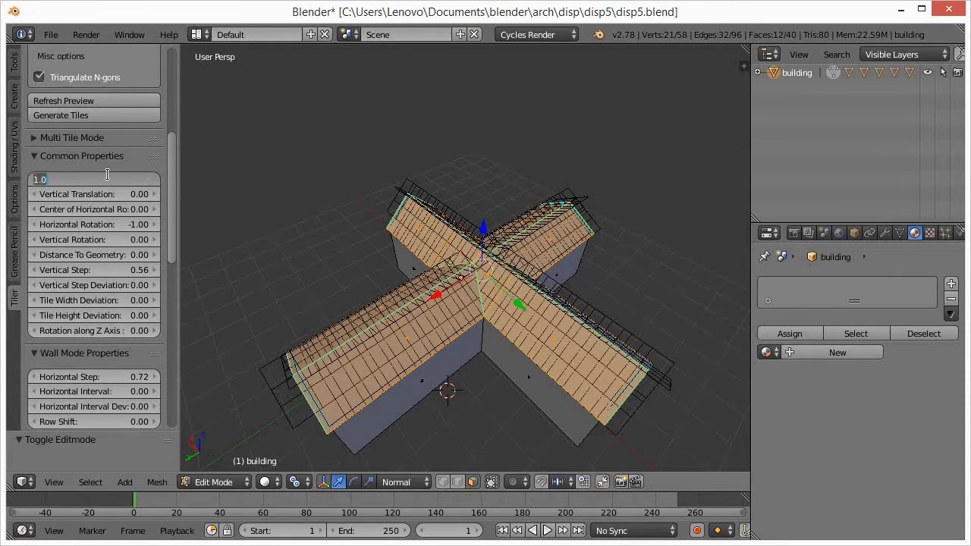
{"action": "type", "text": "0.3"}
{"action": "key", "text": "Return"}
{"action": "left_click", "coordinate": [104, 256]}
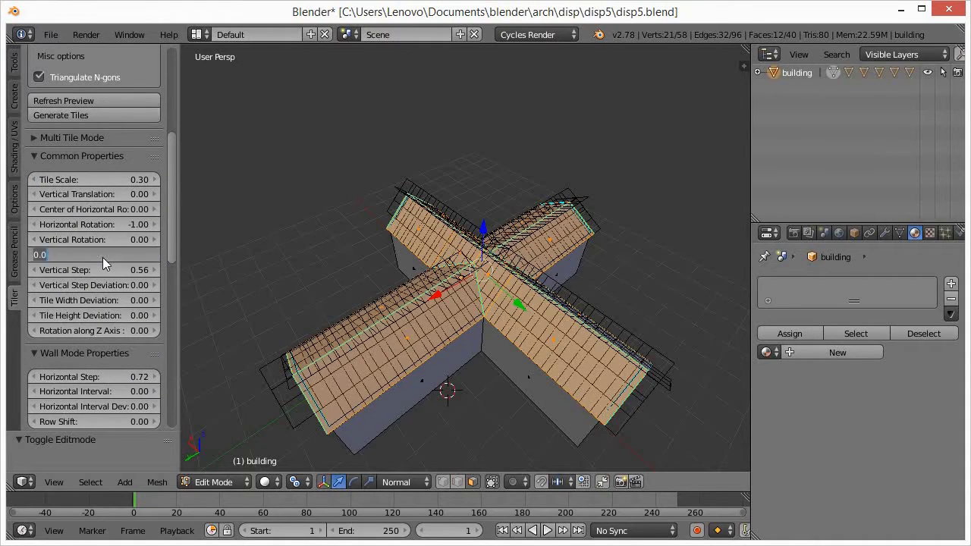
{"action": "key", "text": "Return"}
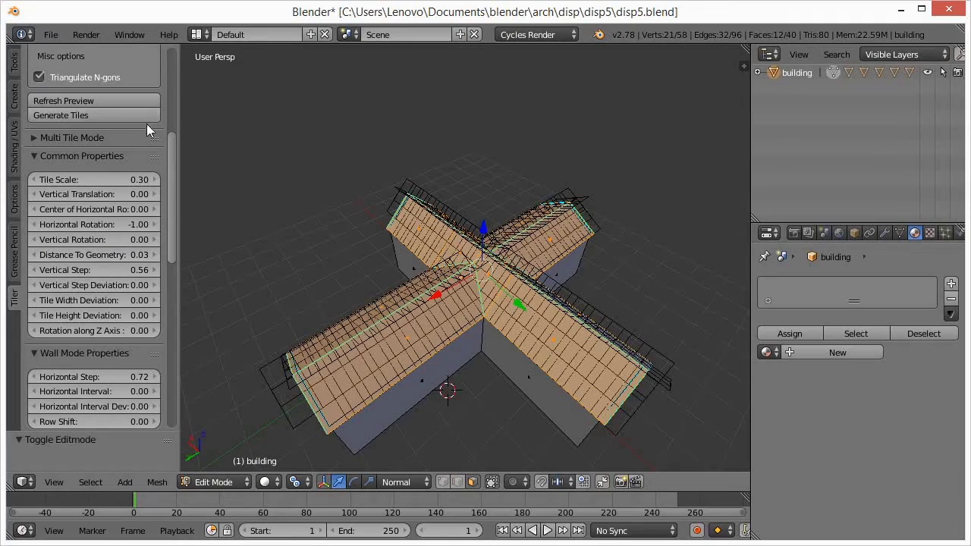
{"action": "left_click", "coordinate": [134, 100]}
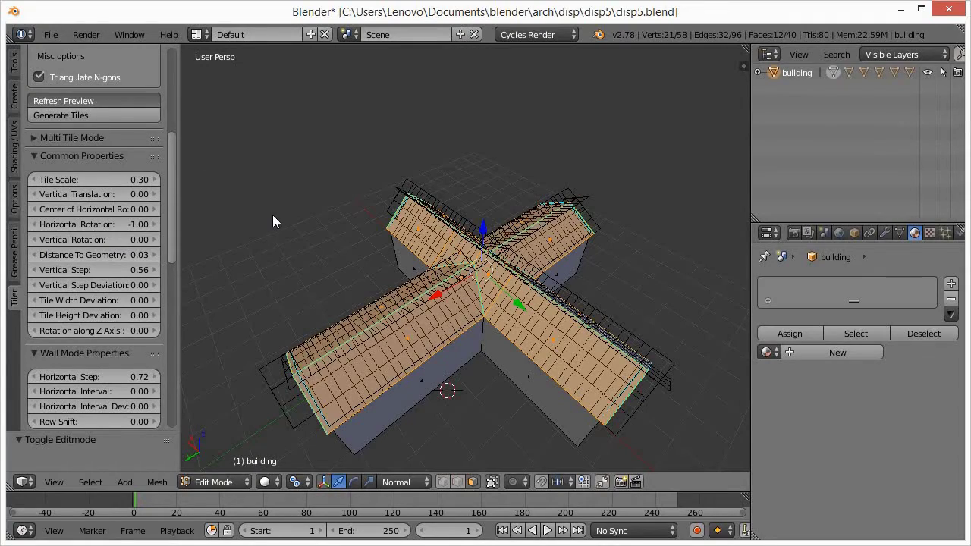
Set Tile Height Deviation to 0.05 and Rotation along Z to 1.00, then refresh the preview.
{"action": "scroll", "coordinate": [476, 307], "scroll_direction": "up", "scroll_amount": 2}
{"action": "scroll", "coordinate": [476, 307], "scroll_direction": "up", "scroll_amount": 3}
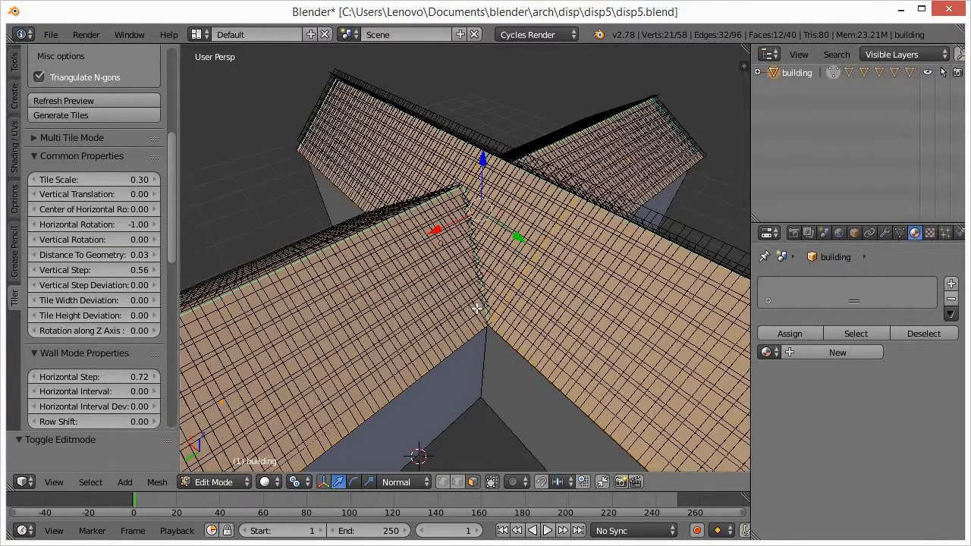
{"action": "left_click_drag", "start_coordinate": [171, 238], "coordinate": [171, 250]}
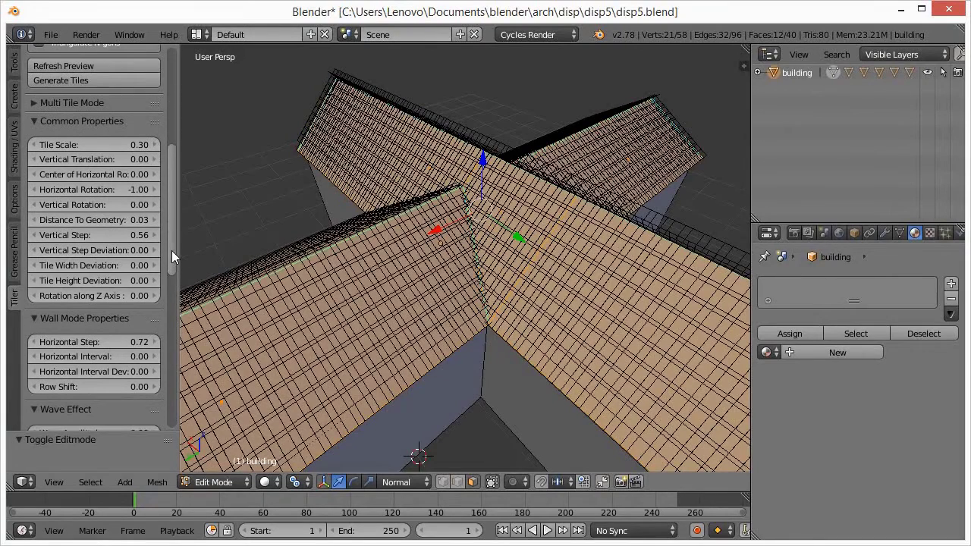
{"action": "left_click", "coordinate": [106, 281]}
{"action": "type", "text": "0.05"}
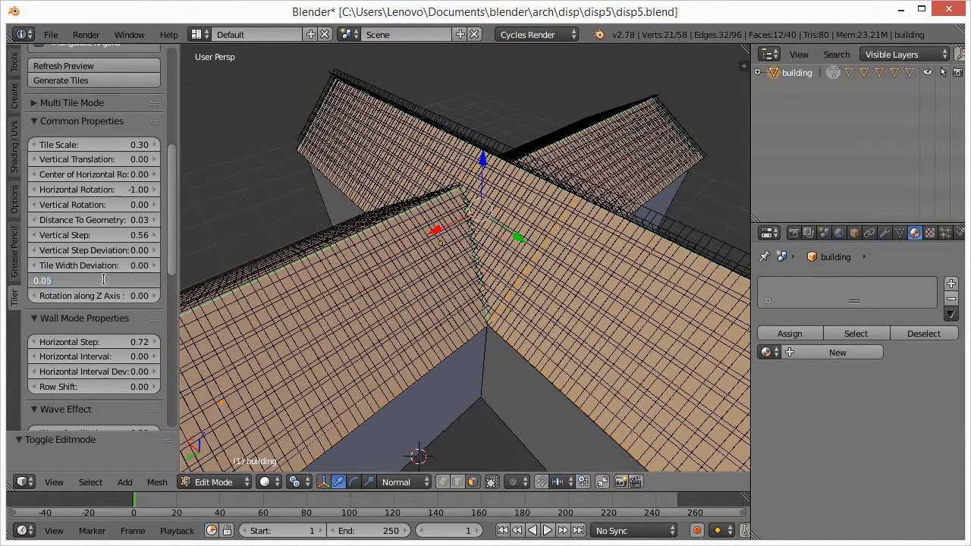
{"action": "key", "text": "Return"}
{"action": "left_click", "coordinate": [103, 296]}
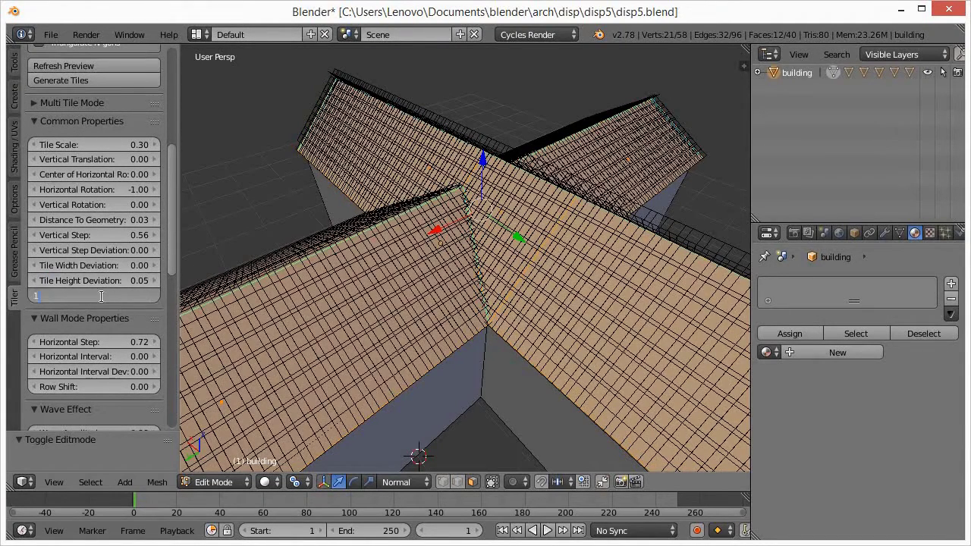
{"action": "type", "text": "1"}
{"action": "key", "text": "Return"}
{"action": "left_click", "coordinate": [88, 65]}
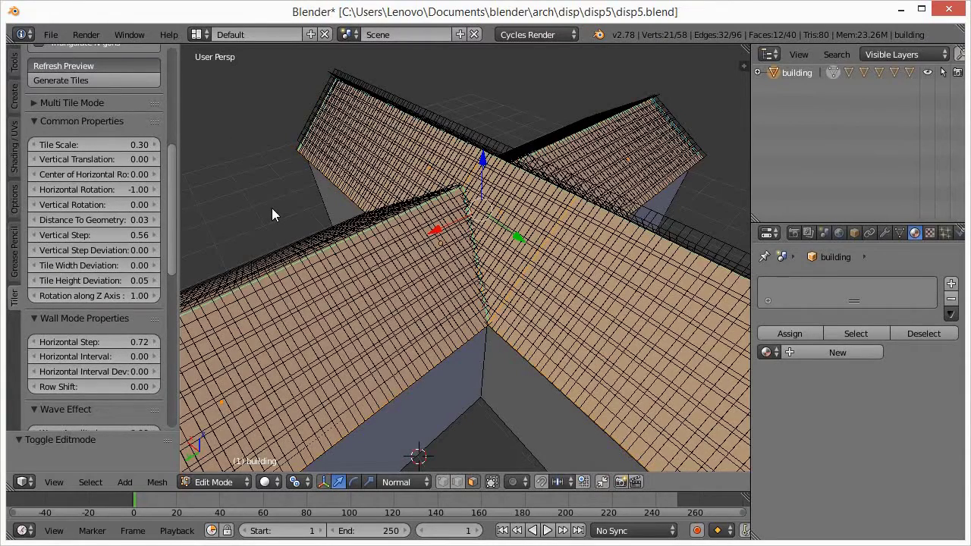
Set Vertical Translation to -0.50.
{"action": "left_click", "coordinate": [98, 160]}
{"action": "type", "text": "-0.5"}
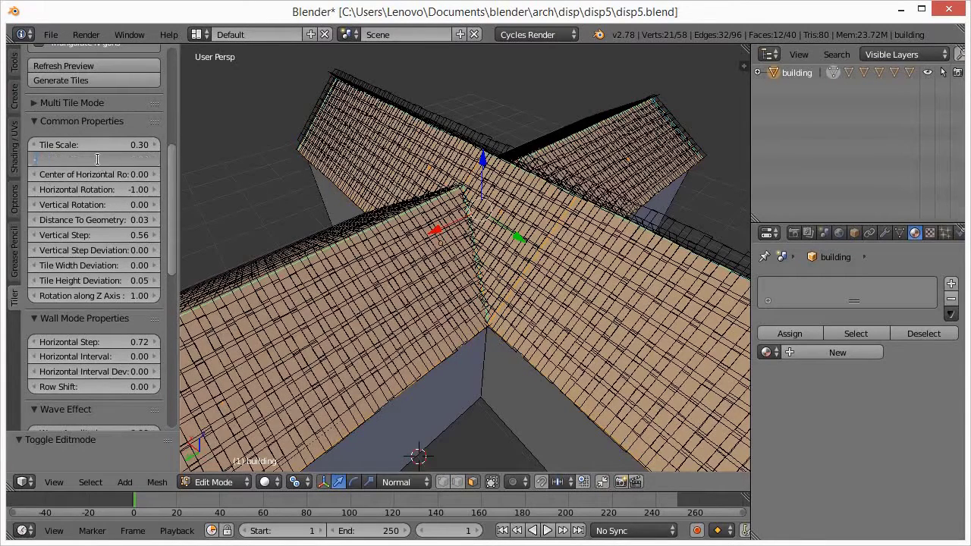
{"action": "key", "text": "Return"}
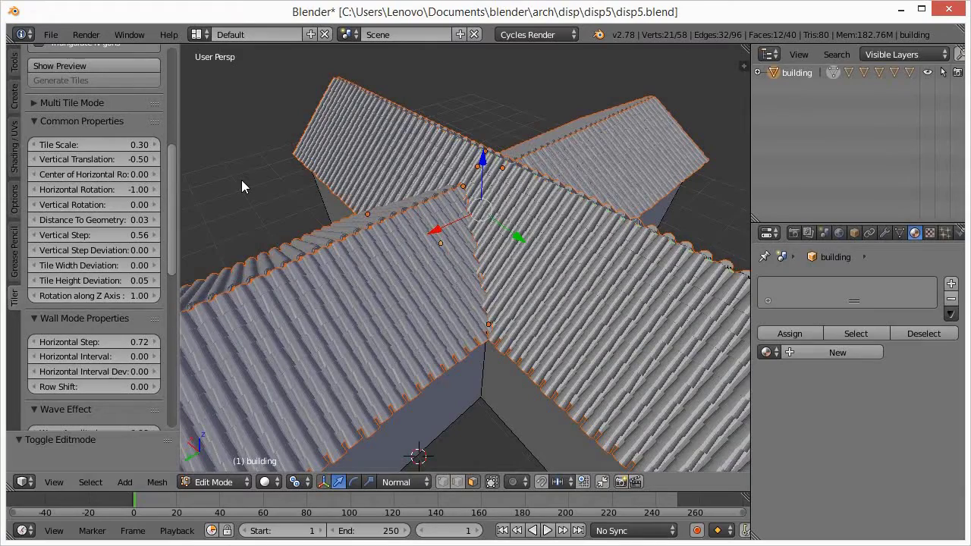
Move in closer and tilt the view to inspect the generated Mission tiles on the roof.
{"action": "middle_click_drag", "start_coordinate": [245, 180], "coordinate": [273, 157]}
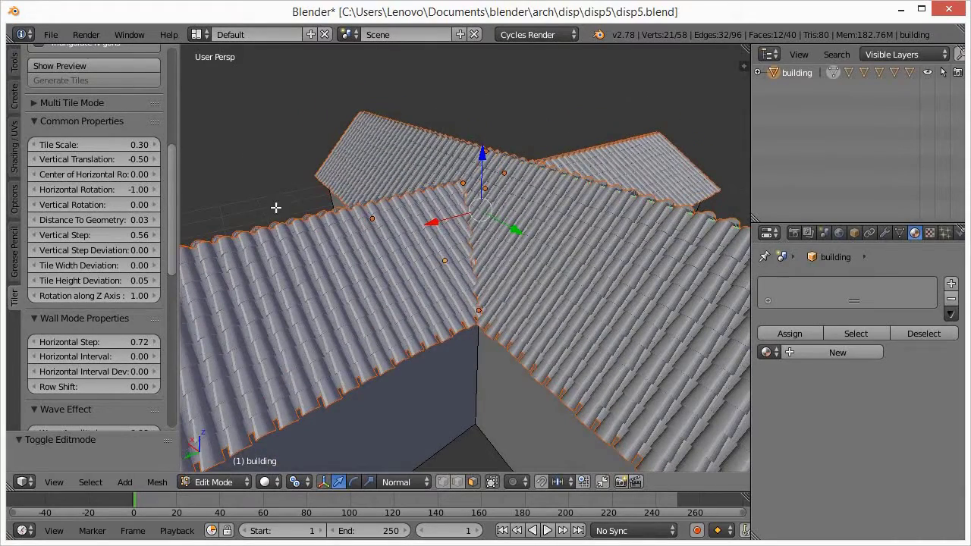
{"action": "middle_click_drag", "start_coordinate": [256, 197], "coordinate": [254, 210]}
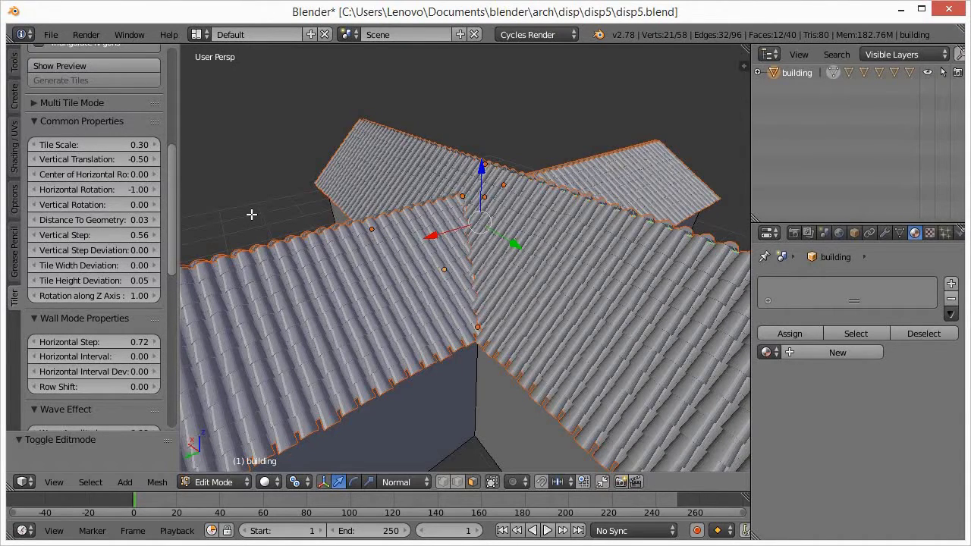
Select one generated tiles object, enter its Edit Mode and enable proportional editing.
{"action": "key", "text": "Tab"}
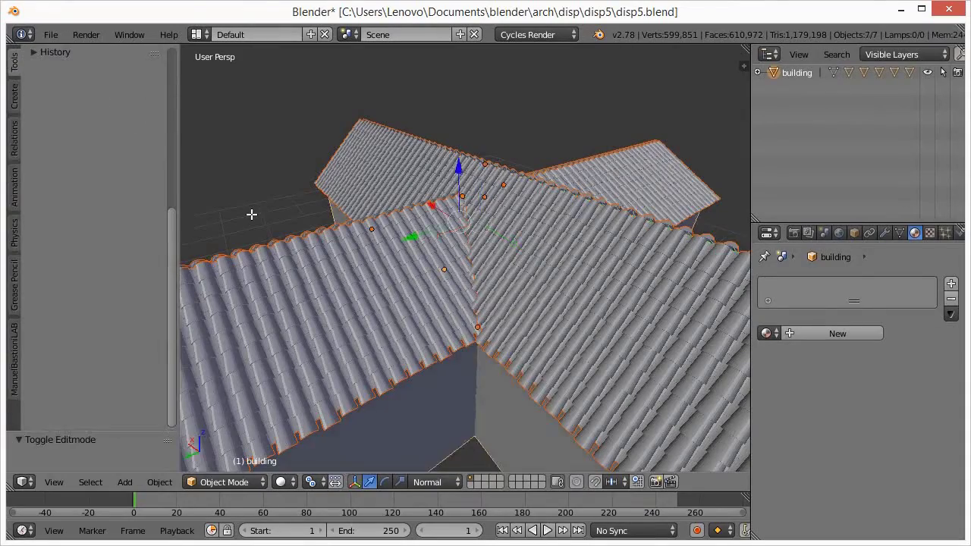
{"action": "key", "text": "a"}
{"action": "left_click", "coordinate": [757, 72]}
{"action": "middle_click_drag", "start_coordinate": [501, 287], "coordinate": [440, 361]}
{"action": "right_click", "coordinate": [440, 355]}
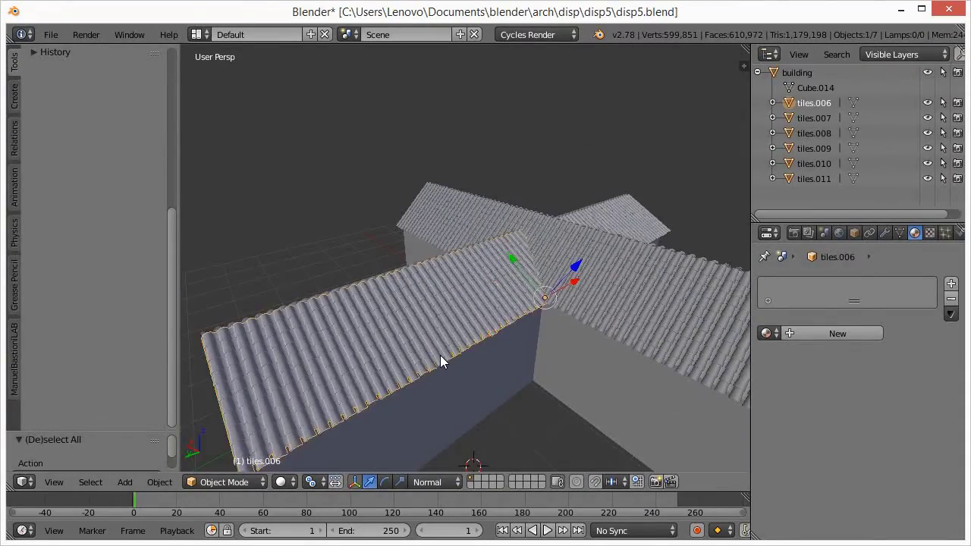
{"action": "key", "text": "Tab"}
{"action": "scroll", "coordinate": [488, 277], "scroll_direction": "up", "scroll_amount": 5}
{"action": "left_click", "coordinate": [513, 482]}
{"action": "left_click", "coordinate": [536, 443]}
Push part of the selected tile roof along the normal with proportional falloff, in several moves.
{"action": "middle_click_drag", "start_coordinate": [430, 310], "coordinate": [485, 323]}
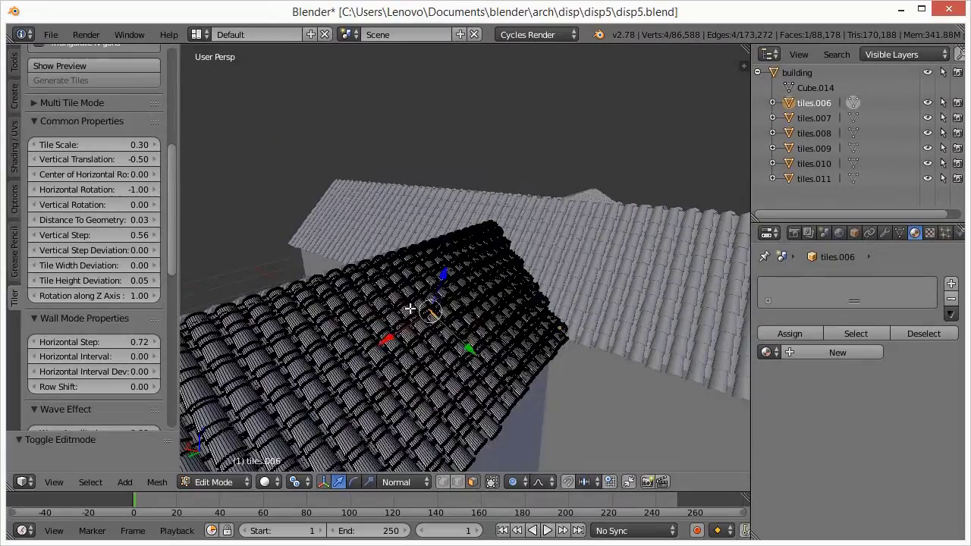
{"action": "key", "text": "g"}
{"action": "scroll", "coordinate": [490, 326], "scroll_direction": "down", "scroll_amount": 3}
{"action": "left_click", "coordinate": [415, 302]}
{"action": "key", "text": "g"}
{"action": "key", "text": "z"}
{"action": "key", "text": "z"}
{"action": "mouse_move", "coordinate": [415, 301]}
{"action": "middle_mouse_down"}
{"action": "mouse_move", "coordinate": [416, 290]}
{"action": "mouse_move", "coordinate": [398, 301]}
{"action": "mouse_move", "coordinate": [390, 280]}
{"action": "mouse_move", "coordinate": [339, 395]}
{"action": "mouse_move", "coordinate": [433, 329]}
{"action": "middle_mouse_up"}
{"action": "left_click", "coordinate": [412, 303]}
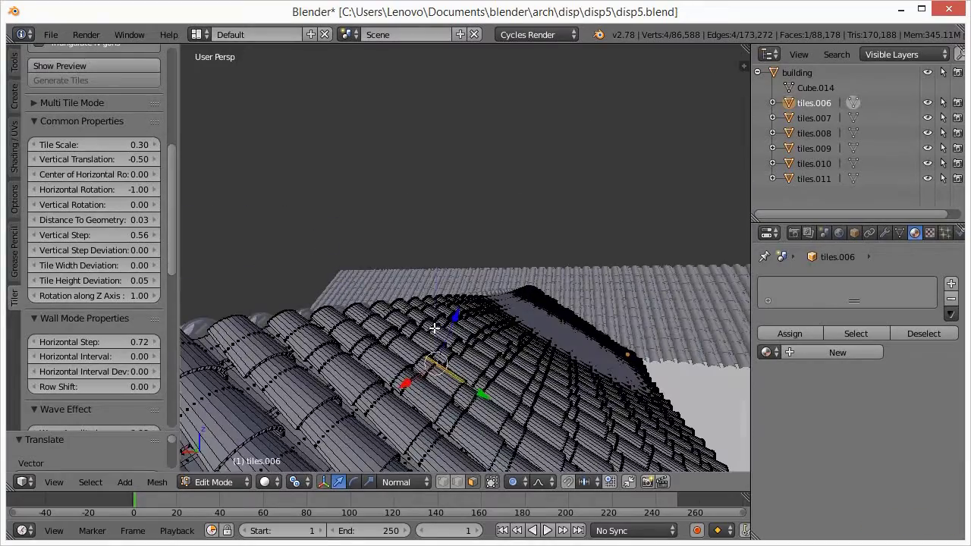
{"action": "key", "text": "g"}
{"action": "key", "text": "z"}
{"action": "key", "text": "z"}
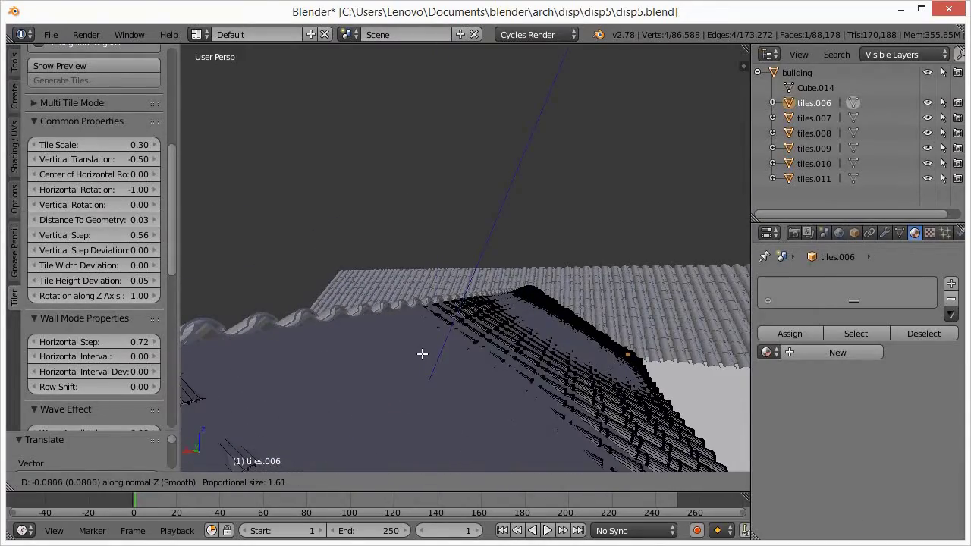
{"action": "left_click", "coordinate": [424, 353]}
Switch to editing tiles.008 and select a vertex near the roof junction.
{"action": "mouse_move", "coordinate": [425, 353]}
{"action": "middle_mouse_down"}
{"action": "mouse_move", "coordinate": [413, 363]}
{"action": "mouse_move", "coordinate": [535, 342]}
{"action": "mouse_move", "coordinate": [587, 317]}
{"action": "middle_mouse_up"}
{"action": "key", "text": "Tab"}
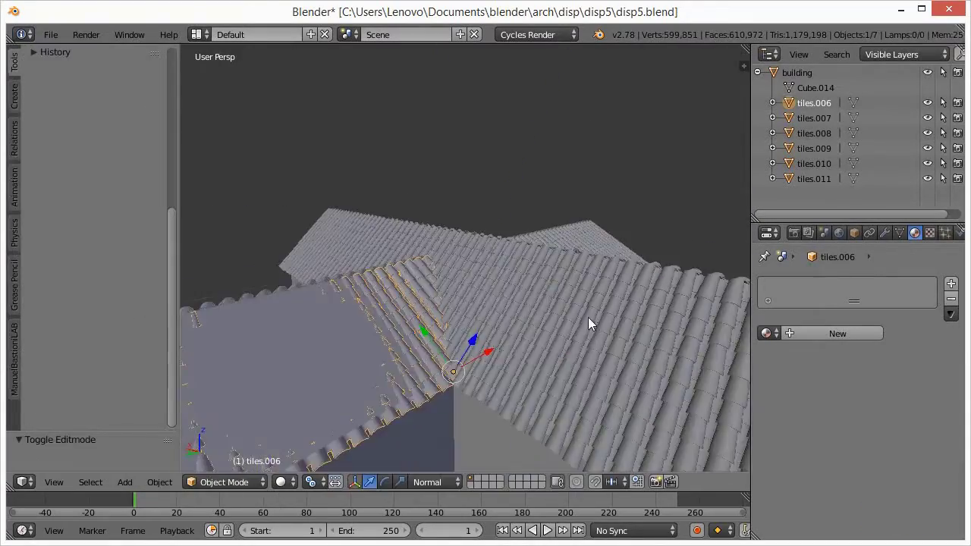
{"action": "right_click", "coordinate": [588, 317]}
{"action": "key", "text": "Tab"}
{"action": "scroll", "coordinate": [507, 295], "scroll_direction": "up", "scroll_amount": 4}
{"action": "right_click", "coordinate": [507, 294]}
{"action": "scroll", "coordinate": [507, 294], "scroll_direction": "down", "scroll_amount": 4}
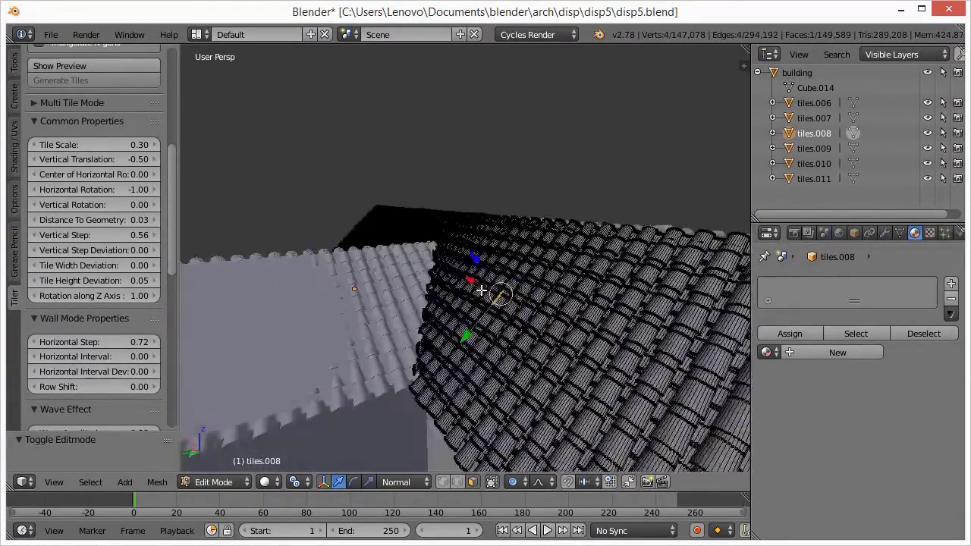
Shift the tiles.008 tiles twice along the normal Z with proportional falloff, against the neighbouring roof.
{"action": "key", "text": "g"}
{"action": "key", "text": "z"}
{"action": "key", "text": "z"}
{"action": "scroll", "coordinate": [511, 298], "scroll_direction": "down", "scroll_amount": 1}
{"action": "scroll", "coordinate": [510, 298], "scroll_direction": "down", "scroll_amount": 2}
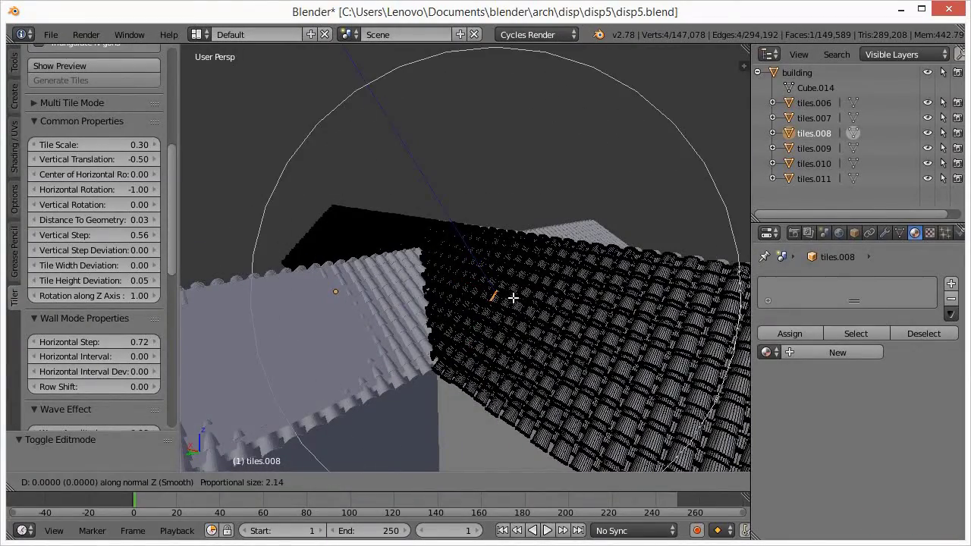
{"action": "left_click", "coordinate": [513, 303]}
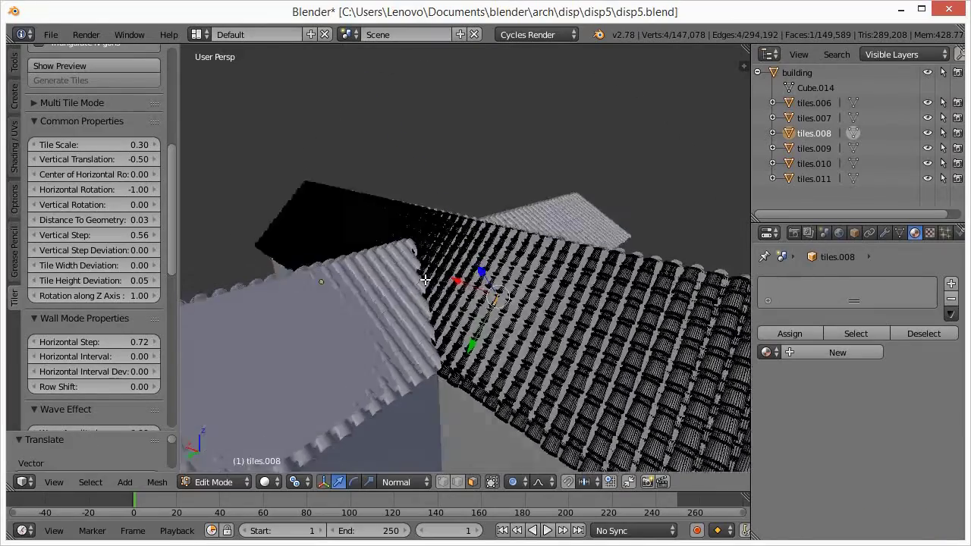
{"action": "mouse_move", "coordinate": [512, 303]}
{"action": "middle_mouse_down"}
{"action": "mouse_move", "coordinate": [565, 284]}
{"action": "mouse_move", "coordinate": [383, 260]}
{"action": "mouse_move", "coordinate": [366, 279]}
{"action": "mouse_move", "coordinate": [362, 265]}
{"action": "mouse_move", "coordinate": [425, 273]}
{"action": "mouse_move", "coordinate": [506, 338]}
{"action": "mouse_move", "coordinate": [529, 338]}
{"action": "mouse_move", "coordinate": [259, 376]}
{"action": "mouse_move", "coordinate": [709, 294]}
{"action": "middle_mouse_up"}
{"action": "key", "text": "g"}
{"action": "key", "text": "z"}
{"action": "key", "text": "z"}
{"action": "left_click", "coordinate": [366, 256]}
Add a Bevel modifier to the tiles.006 object.
{"action": "key", "text": "Tab"}
{"action": "right_click", "coordinate": [259, 376]}
{"action": "left_click", "coordinate": [884, 233]}
{"action": "left_click", "coordinate": [857, 283]}
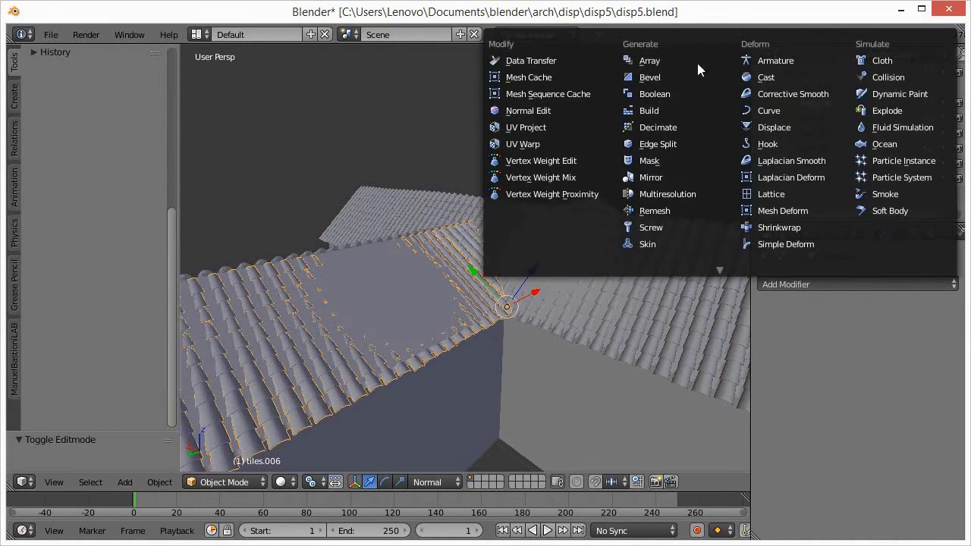
{"action": "left_click", "coordinate": [650, 96]}
Set the bevel to Angle limit, Clamp Overlap off, width 0.003 and 4 segments.
{"action": "left_click", "coordinate": [834, 440]}
{"action": "left_click", "coordinate": [868, 372]}
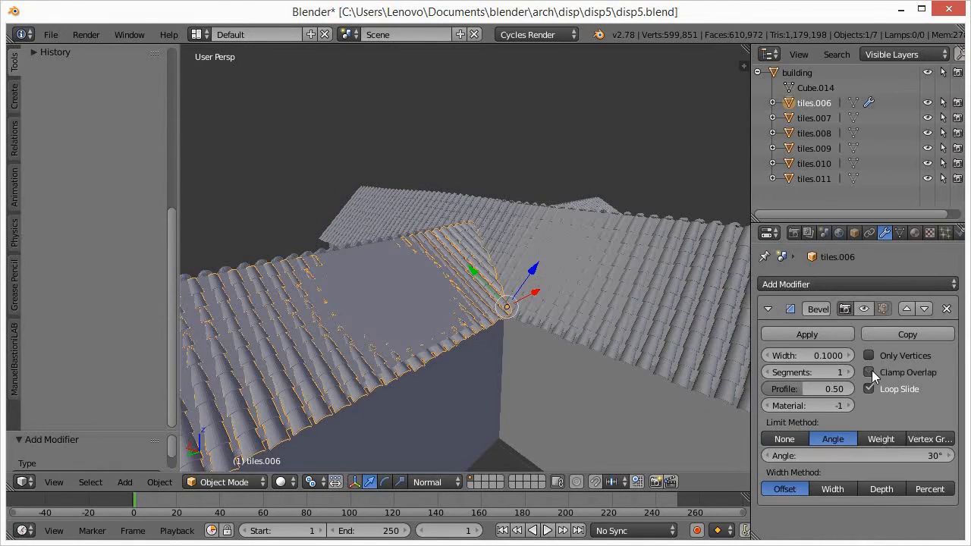
{"action": "left_click", "coordinate": [808, 355]}
{"action": "type", "text": "0.003"}
{"action": "key", "text": "Return"}
{"action": "left_click", "coordinate": [808, 372]}
{"action": "type", "text": "5"}
{"action": "key", "text": "BackSpace"}
{"action": "type", "text": "4"}
{"action": "key", "text": "Return"}
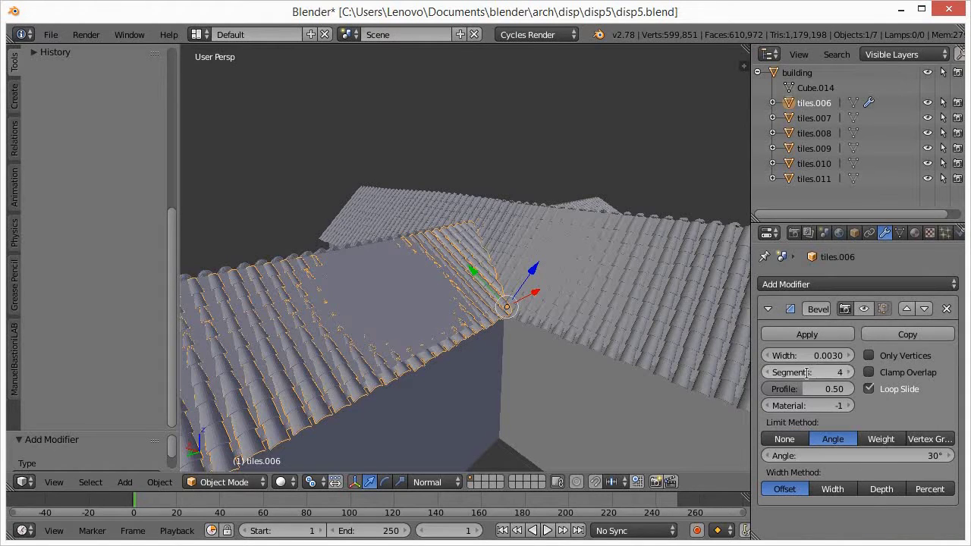
Copy the Bevel modifier from tiles.006 to all tiles objects with Ctrl+L Modifiers.
{"action": "left_click", "coordinate": [813, 178]}
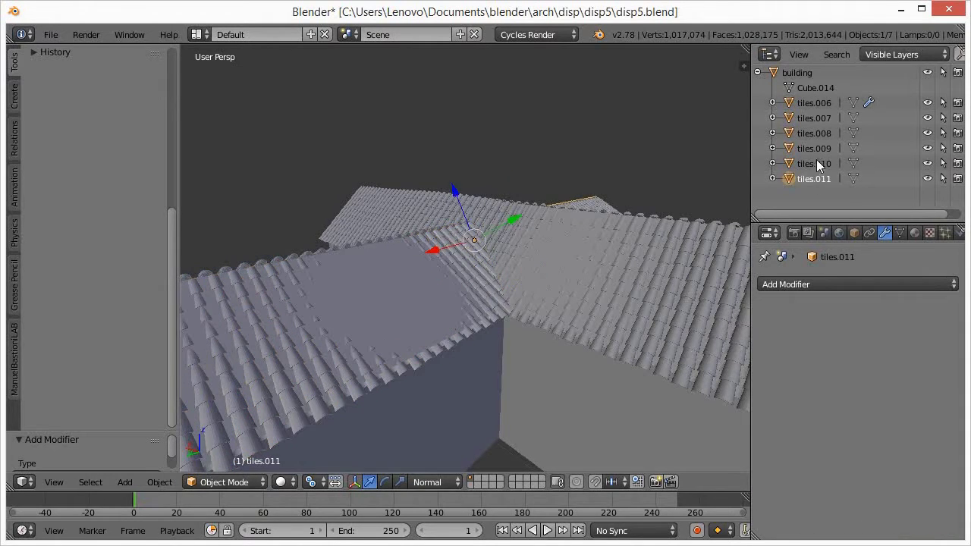
{"action": "left_click", "coordinate": [813, 103], "text": "ctrl"}
{"action": "key", "text": "ctrl+l"}
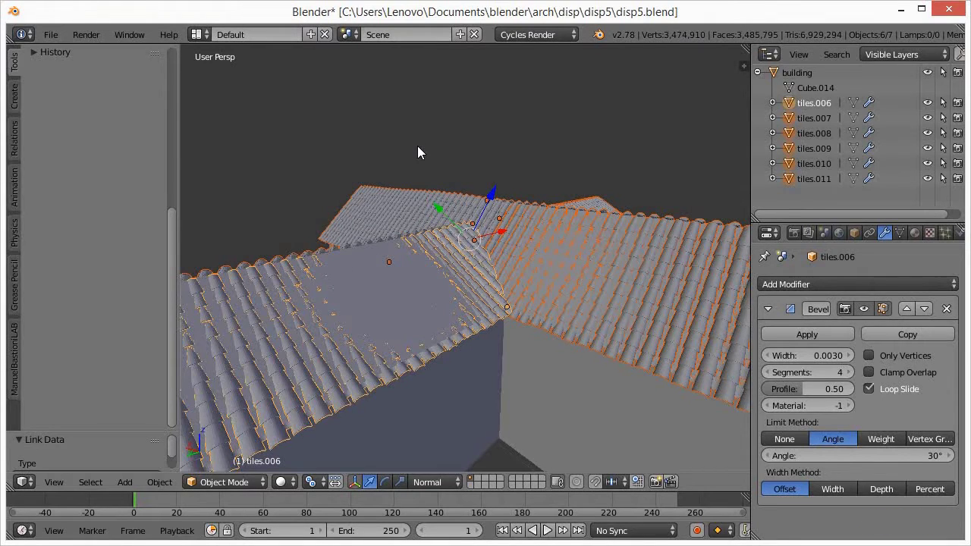
{"action": "key", "text": "a"}
{"action": "mouse_move", "coordinate": [428, 241]}
{"action": "middle_mouse_down"}
{"action": "mouse_move", "coordinate": [382, 269]}
{"action": "mouse_move", "coordinate": [505, 208]}
{"action": "mouse_move", "coordinate": [470, 210]}
{"action": "mouse_move", "coordinate": [454, 245]}
{"action": "mouse_move", "coordinate": [426, 253]}
{"action": "middle_mouse_up"}
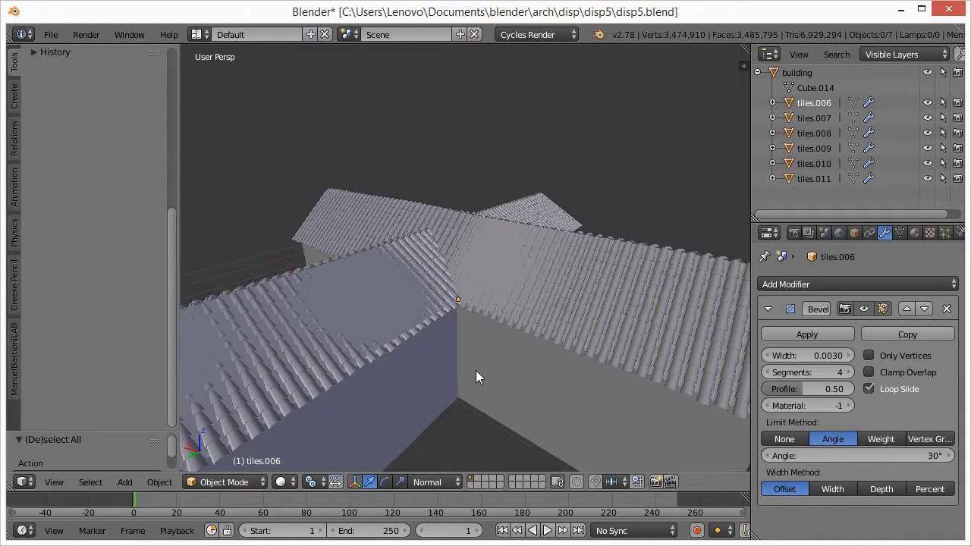
Select tiles.011 through tiles.006 plus the building, with the building active.
{"action": "left_click", "coordinate": [820, 177]}
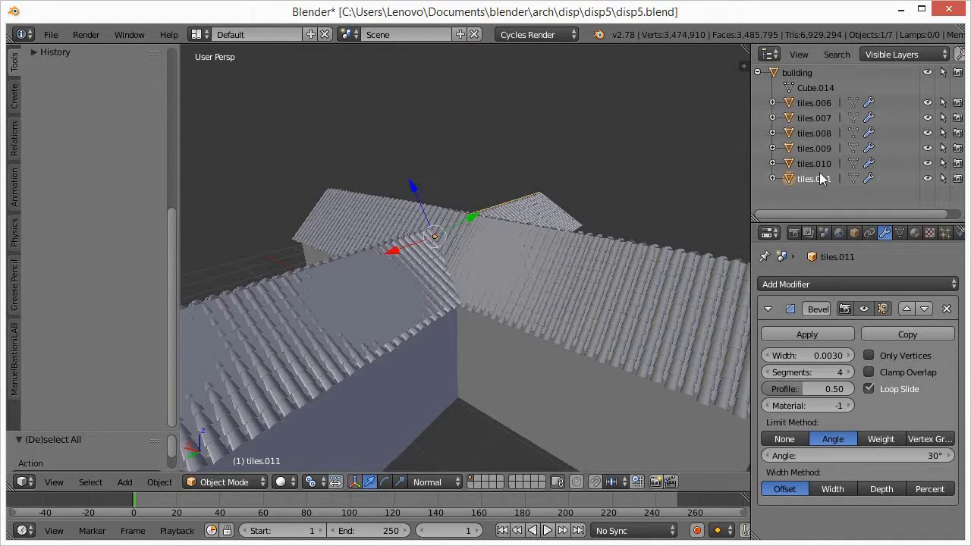
{"action": "left_click", "coordinate": [817, 164], "text": "ctrl"}
{"action": "left_click", "coordinate": [816, 150], "text": "ctrl"}
{"action": "left_click", "coordinate": [814, 133], "text": "ctrl"}
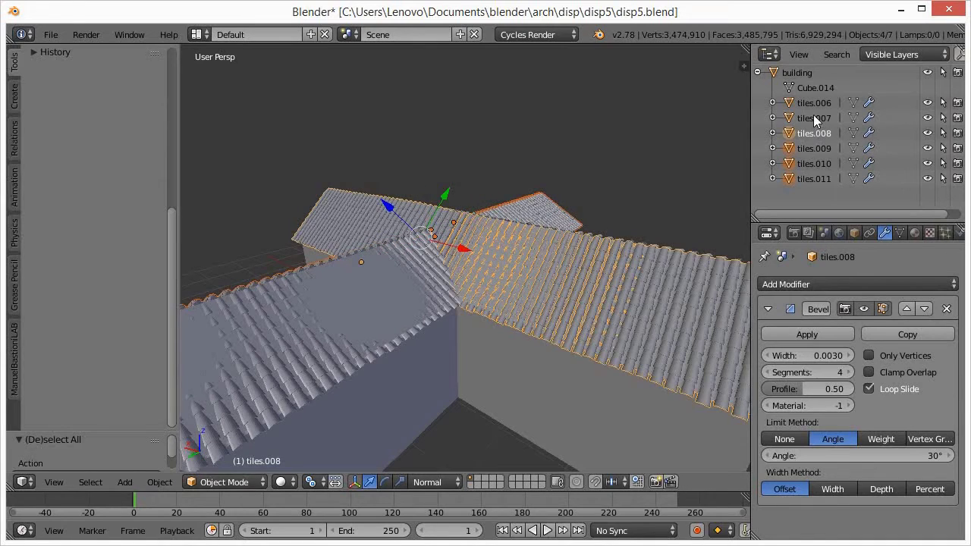
{"action": "left_click", "coordinate": [812, 118], "text": "ctrl"}
{"action": "left_click", "coordinate": [812, 102], "text": "ctrl"}
{"action": "left_click", "coordinate": [798, 72], "text": "ctrl"}
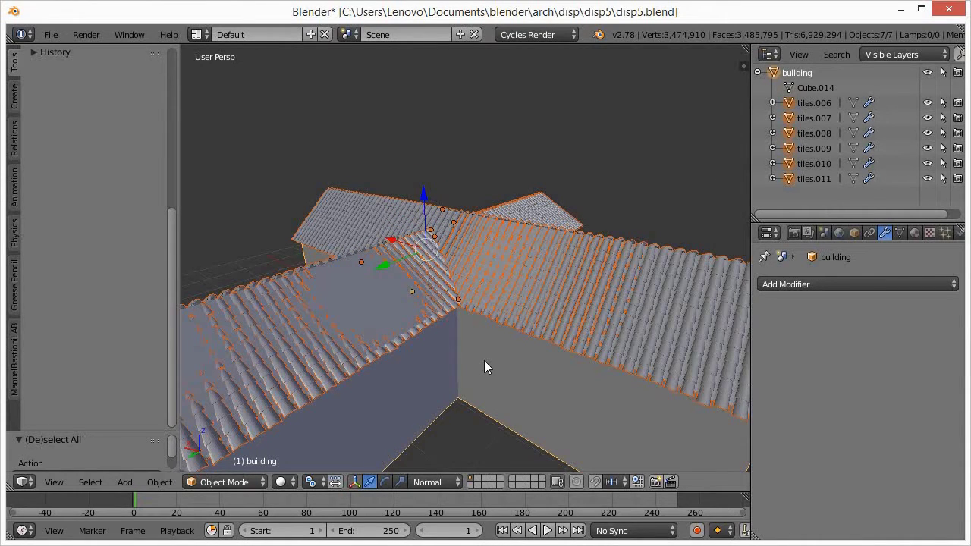
Frame the building roof in Edit Mode and create a Tiler test UV layout at 1024 × 1024.
{"action": "key", "text": "Tab"}
{"action": "key", "text": "KP_Decimal"}
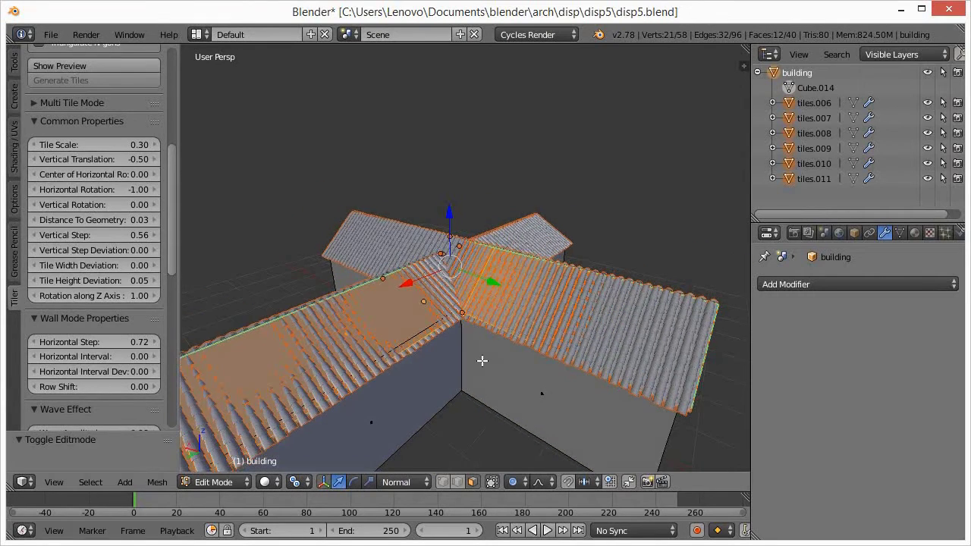
{"action": "scroll", "coordinate": [170, 225], "scroll_direction": "down", "scroll_amount": 1}
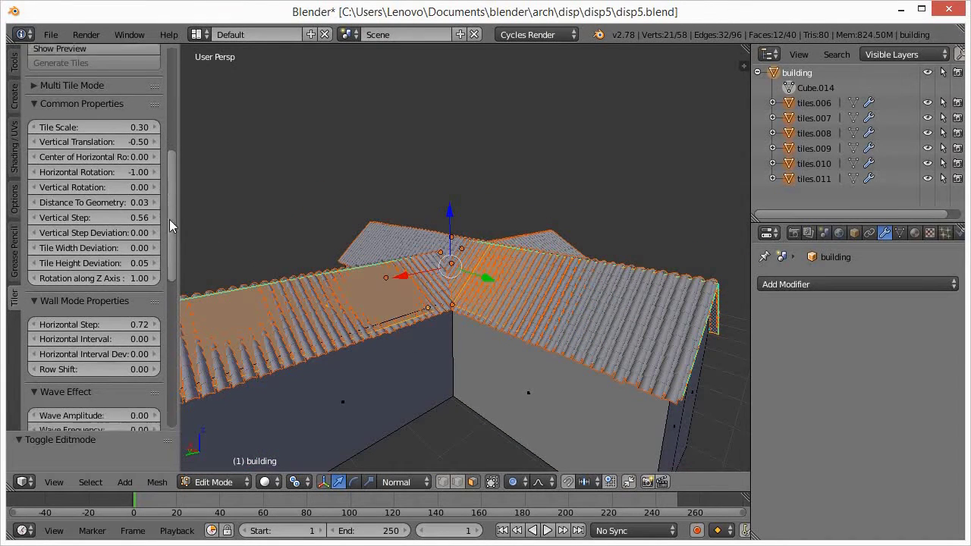
{"action": "left_click_drag", "start_coordinate": [169, 219], "coordinate": [170, 366]}
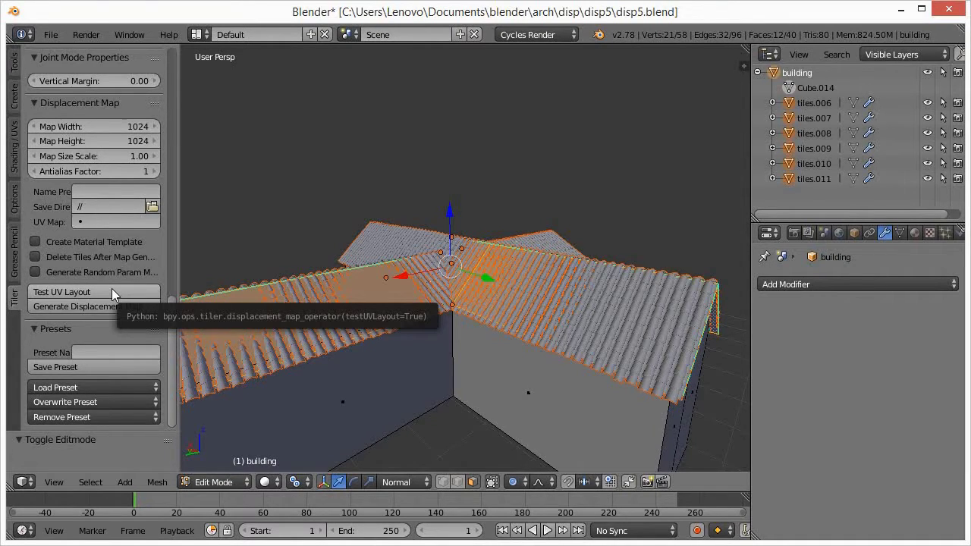
{"action": "left_click", "coordinate": [111, 291]}
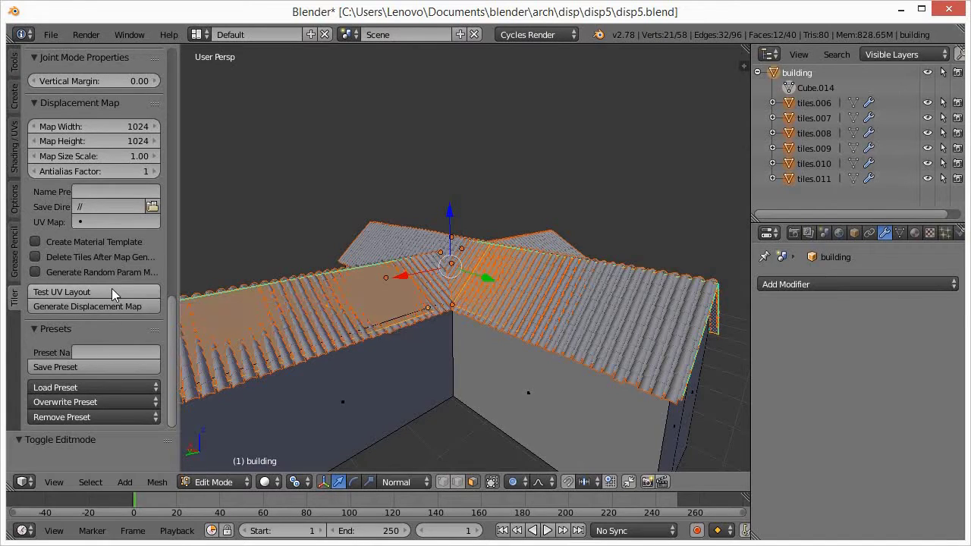
{"action": "left_click", "coordinate": [199, 35]}
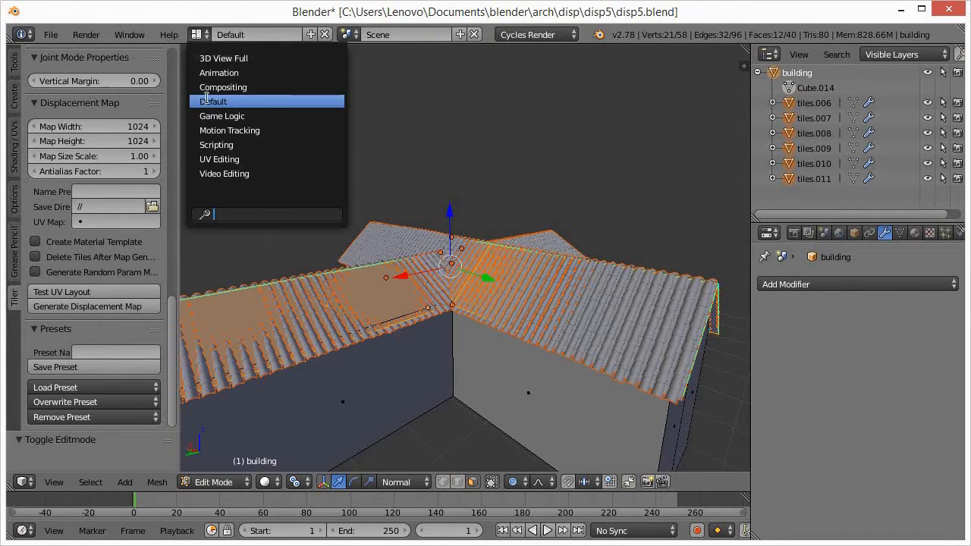
Switch to UV Editing and show the roof UV islands over tiler_testUVImage.
{"action": "left_click", "coordinate": [221, 159]}
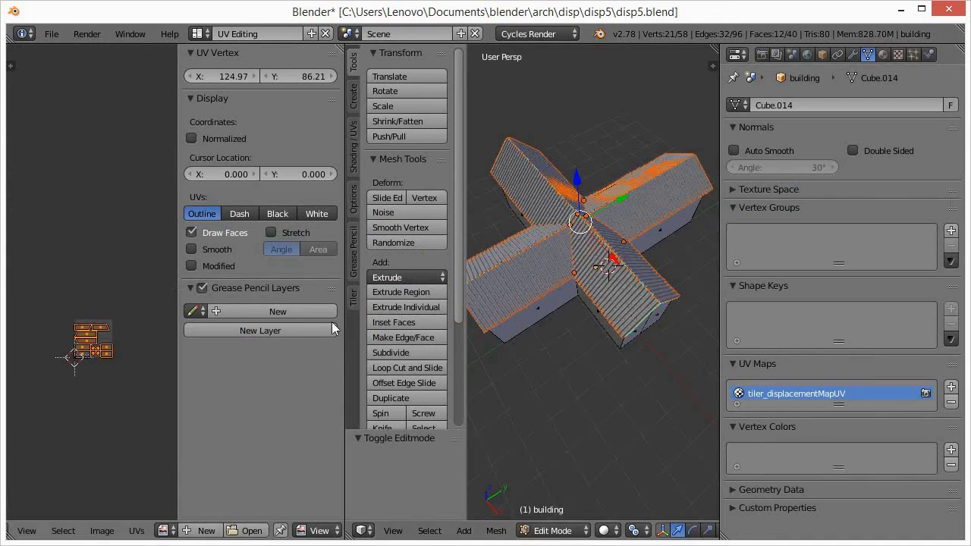
{"action": "scroll", "coordinate": [140, 351], "scroll_direction": "up", "scroll_amount": 4}
{"action": "key", "text": "n"}
{"action": "scroll", "coordinate": [137, 350], "scroll_direction": "up", "scroll_amount": 2}
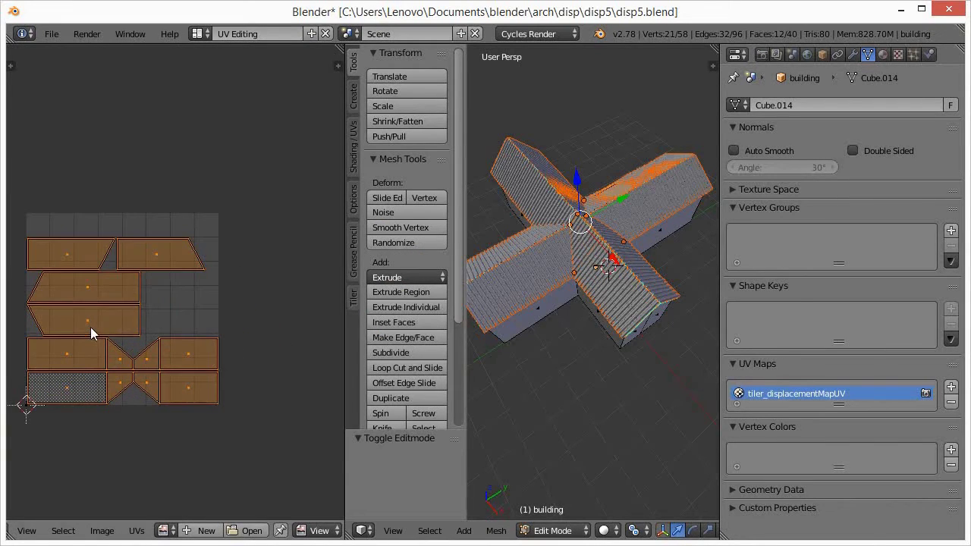
{"action": "left_click", "coordinate": [163, 530]}
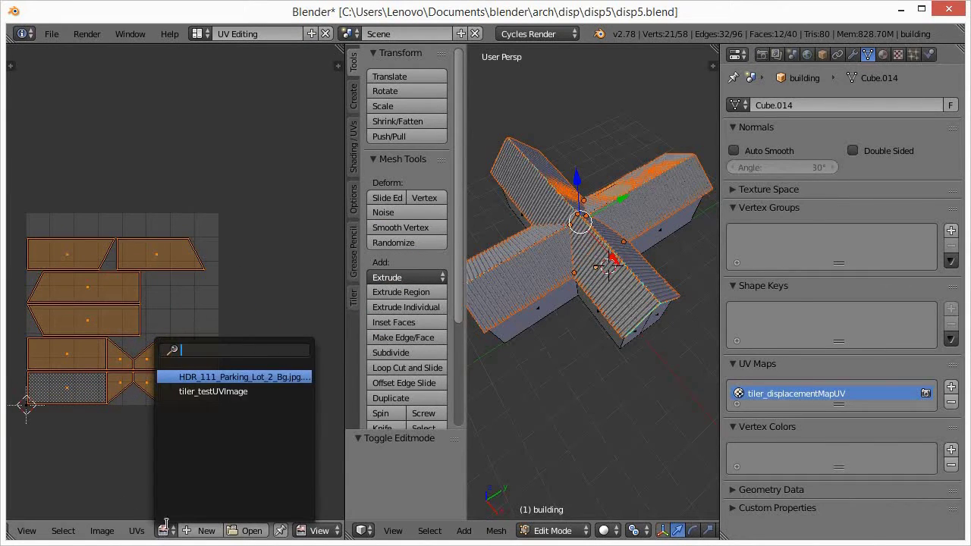
{"action": "left_click", "coordinate": [220, 392]}
{"action": "scroll", "coordinate": [174, 351], "scroll_direction": "down", "scroll_amount": 2}
{"action": "scroll", "coordinate": [177, 345], "scroll_direction": "down", "scroll_amount": 2}
{"action": "middle_click_drag", "start_coordinate": [176, 345], "coordinate": [189, 342]}
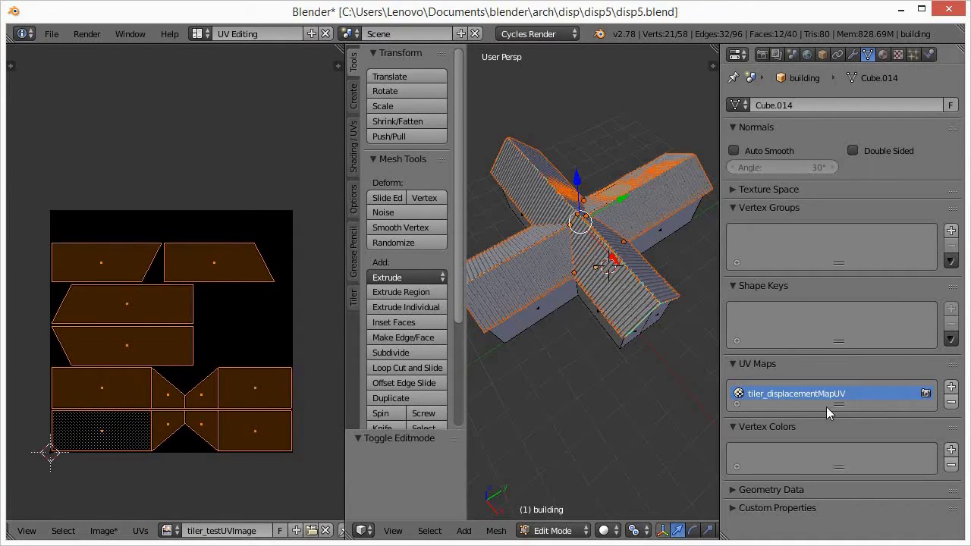
{"action": "left_click_drag", "start_coordinate": [834, 403], "coordinate": [836, 427]}
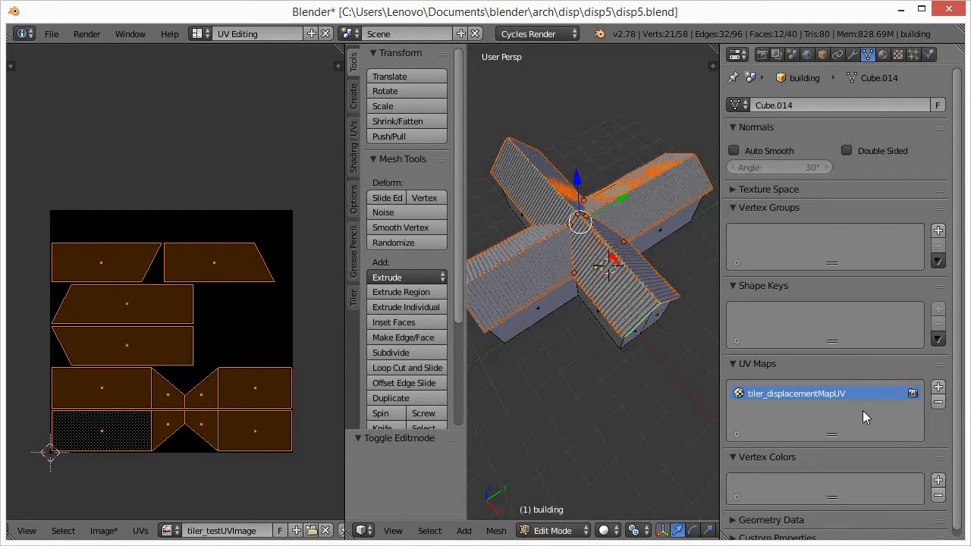
Set the displacement map width to 2000, remove the old UV map and regenerate the test UV layout.
{"action": "left_click_drag", "start_coordinate": [466, 238], "coordinate": [546, 238]}
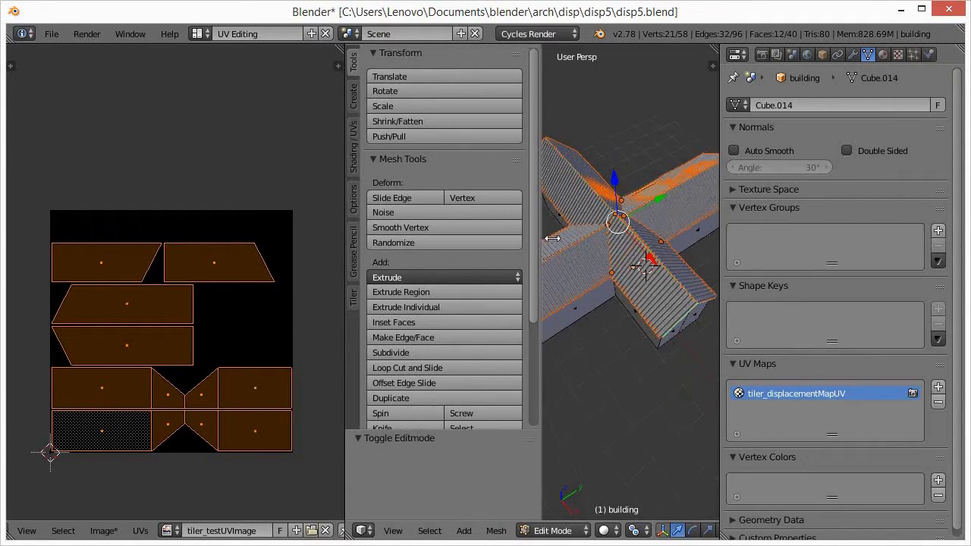
{"action": "left_click", "coordinate": [350, 302]}
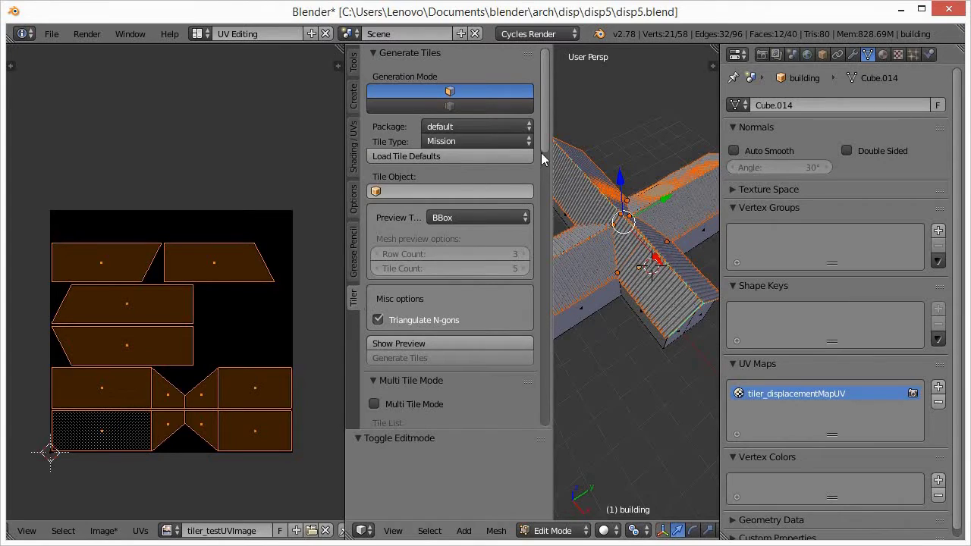
{"action": "left_click_drag", "start_coordinate": [540, 152], "coordinate": [527, 435]}
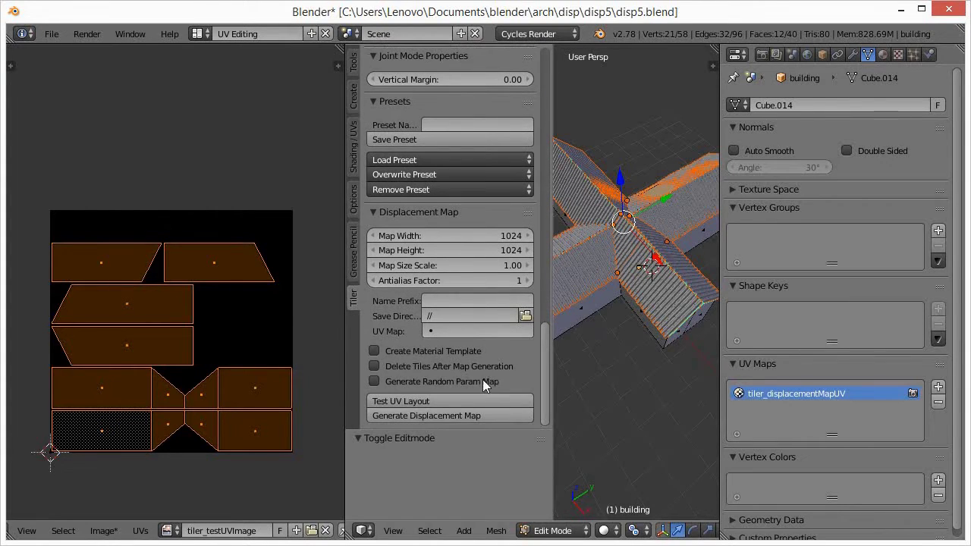
{"action": "left_click", "coordinate": [496, 234]}
{"action": "type", "text": "2000"}
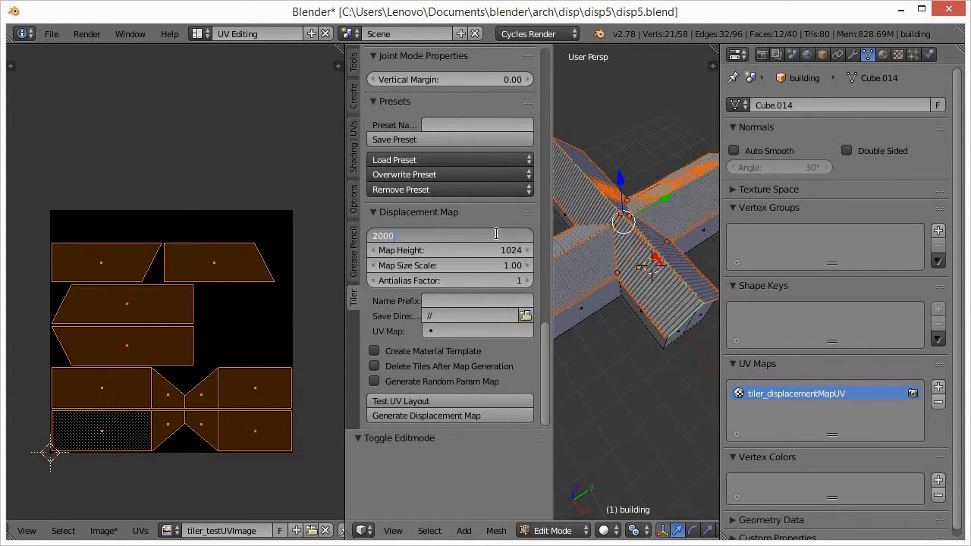
{"action": "key", "text": "Return"}
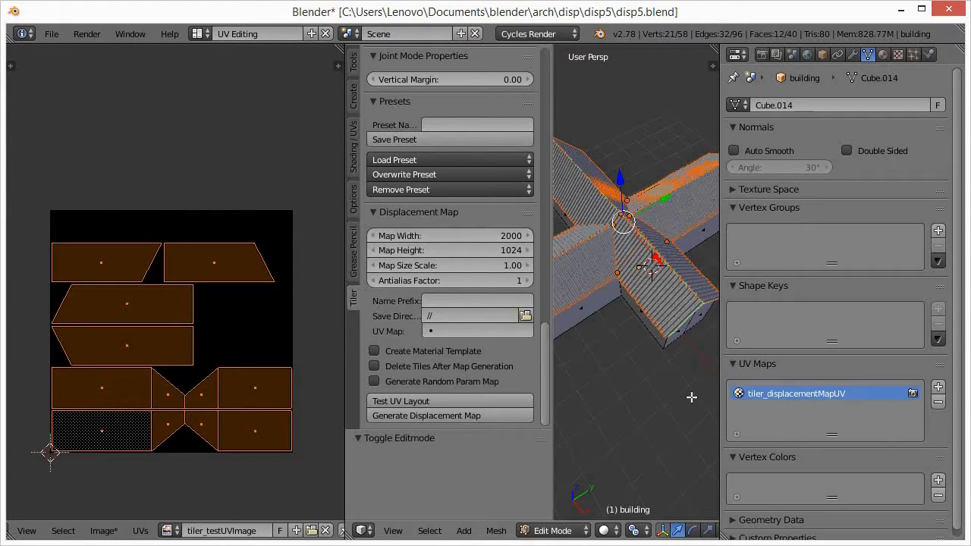
{"action": "left_click", "coordinate": [938, 402]}
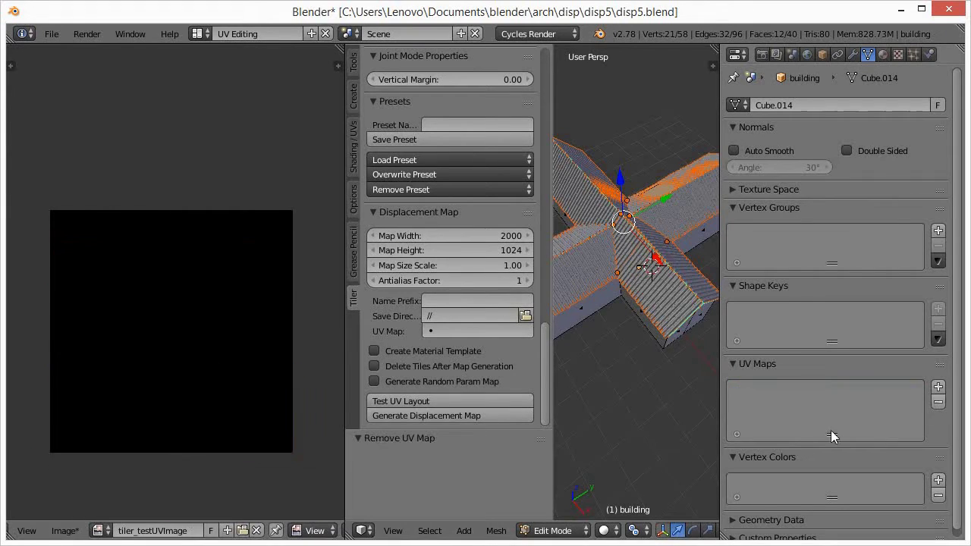
{"action": "left_click", "coordinate": [471, 400]}
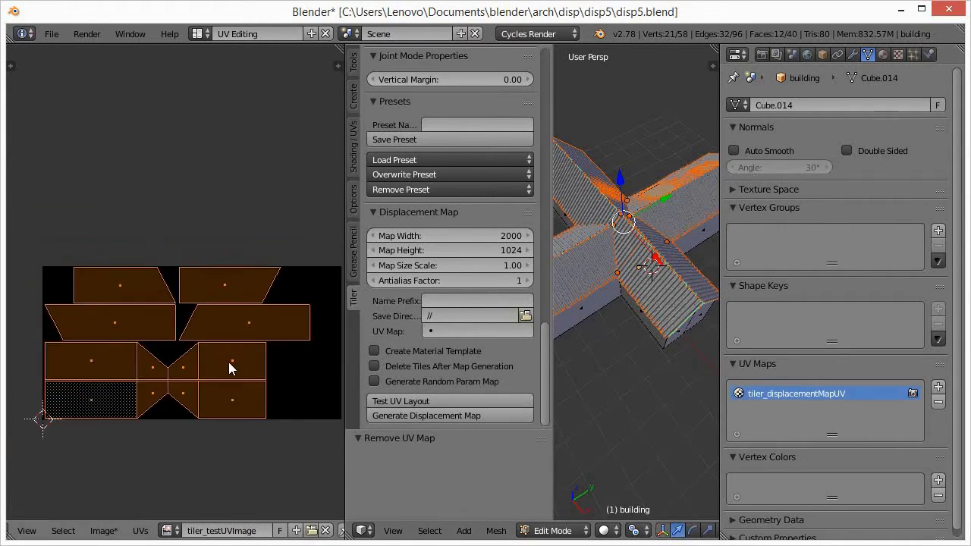
{"action": "middle_click_drag", "start_coordinate": [232, 361], "coordinate": [217, 357]}
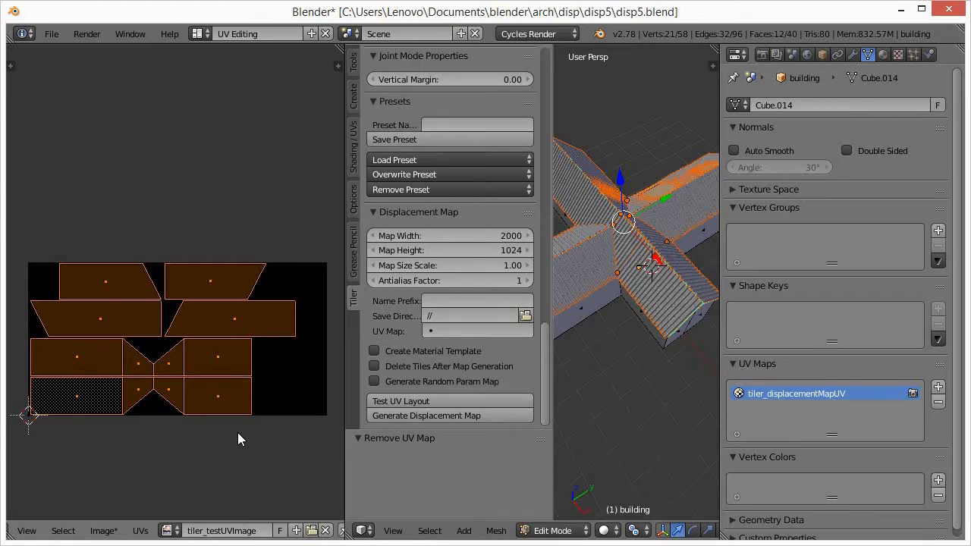
Change the map width to 1600, remove the UV map again and regenerate the test layout.
{"action": "left_click", "coordinate": [442, 235]}
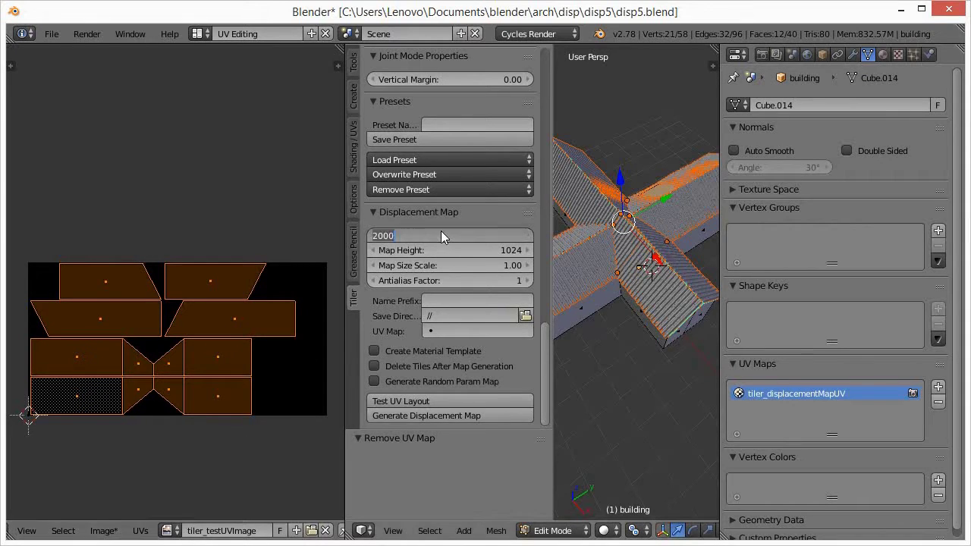
{"action": "type", "text": "1600"}
{"action": "key", "text": "Return"}
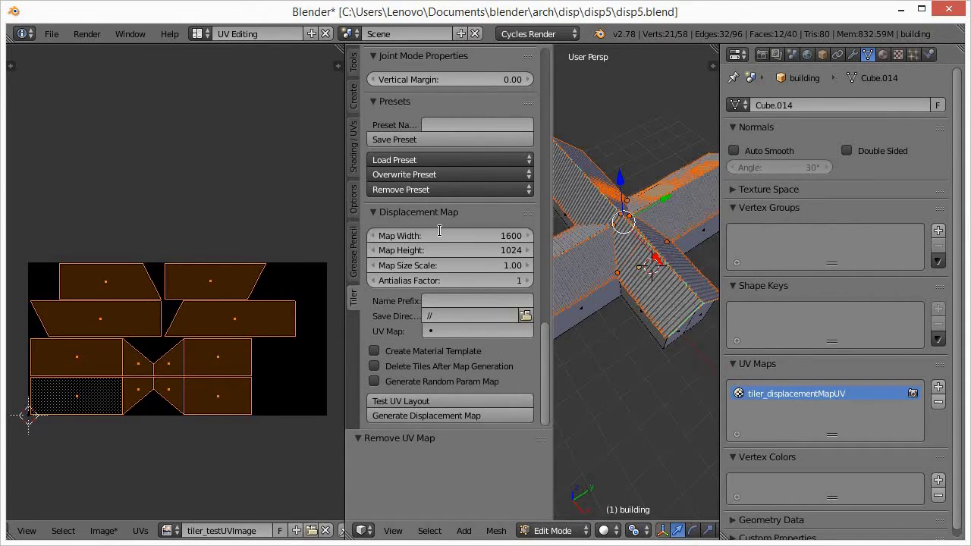
{"action": "left_click", "coordinate": [938, 402]}
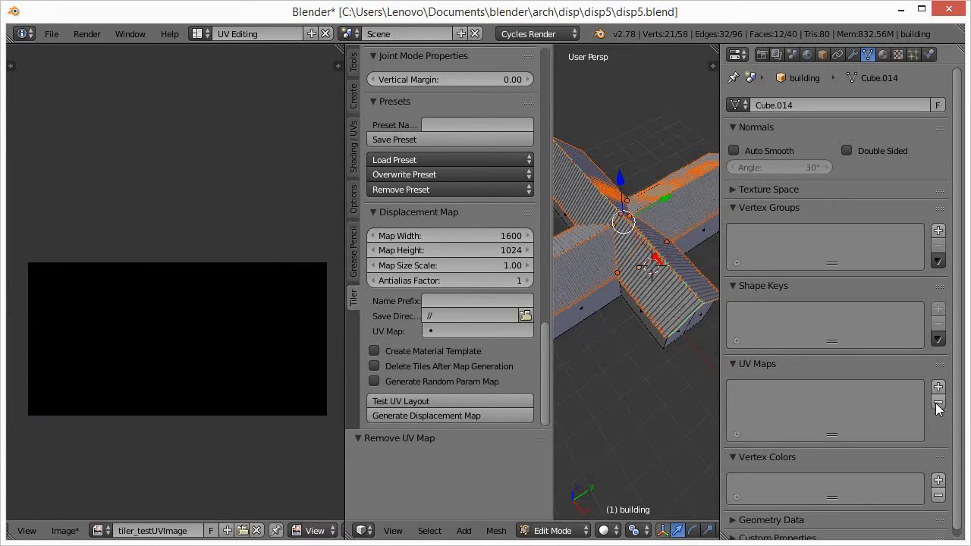
{"action": "left_click", "coordinate": [474, 402]}
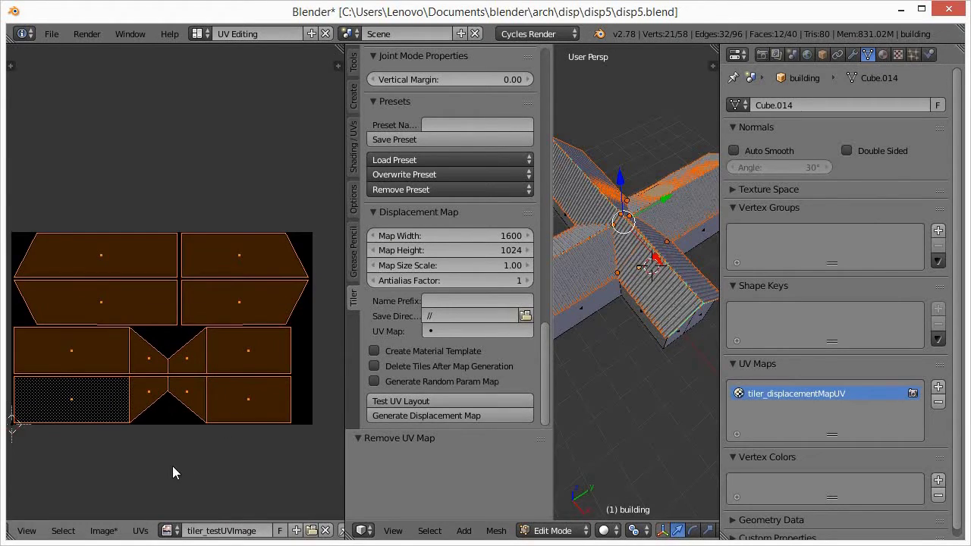
{"action": "middle_click_drag", "start_coordinate": [172, 466], "coordinate": [186, 467]}
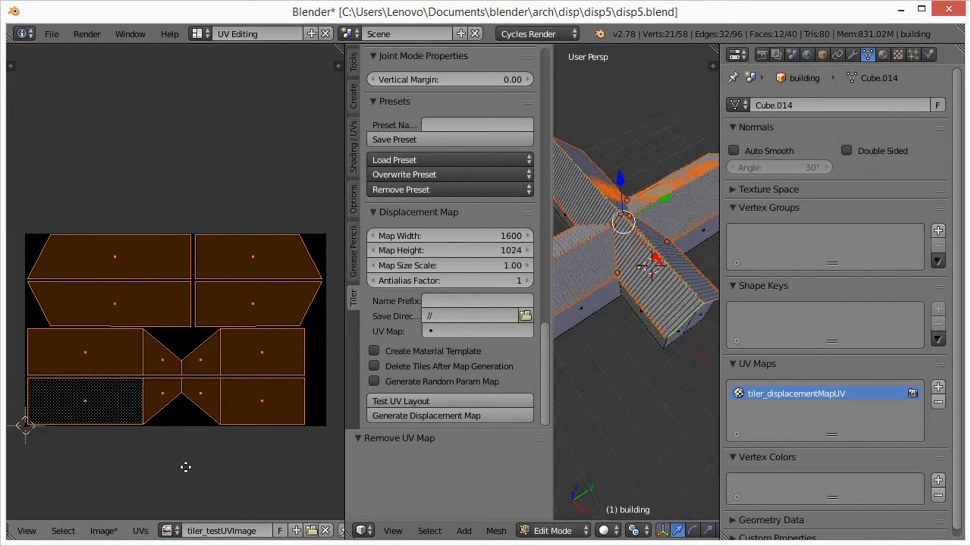
Use the tiler_displacementMapUV map and enable material template, tile deletion and random param map.
{"action": "left_click", "coordinate": [455, 331]}
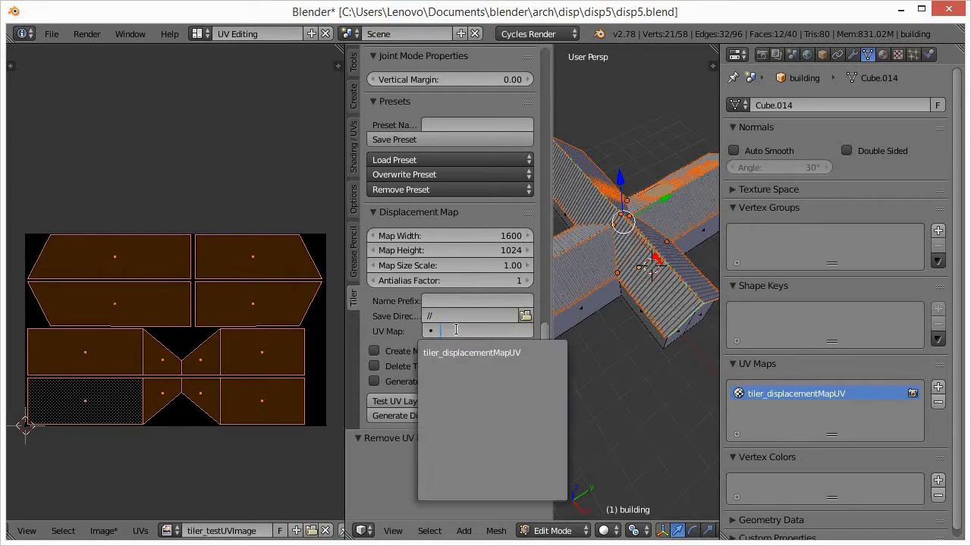
{"action": "left_click", "coordinate": [463, 352]}
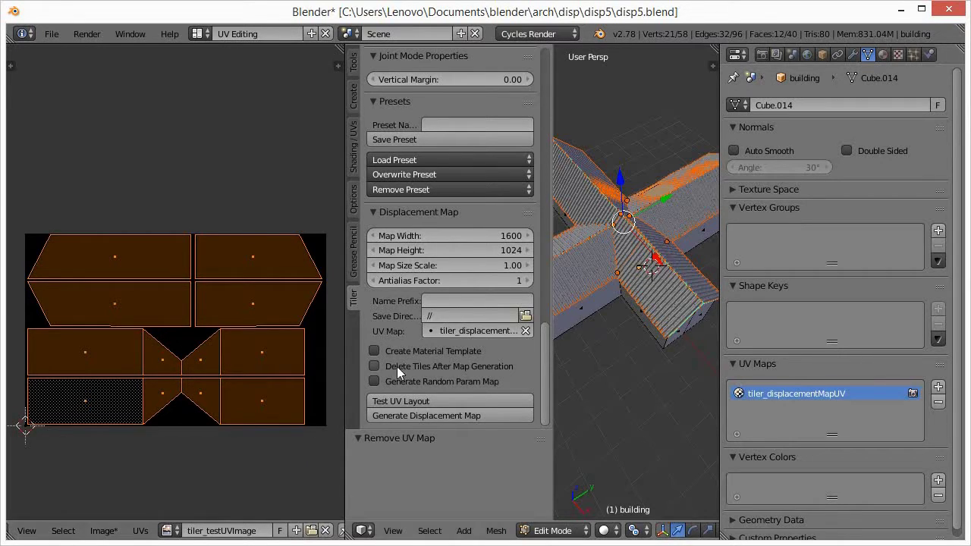
{"action": "left_click", "coordinate": [422, 352]}
{"action": "left_click", "coordinate": [436, 367]}
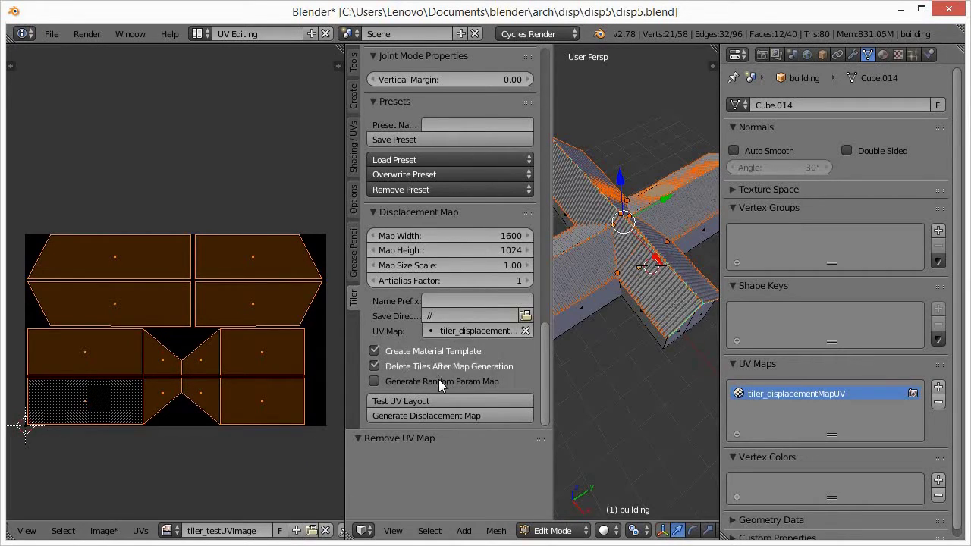
{"action": "left_click", "coordinate": [440, 381]}
Set Map Size Scale to 4.00 and generate the displacement map.
{"action": "left_click", "coordinate": [507, 265]}
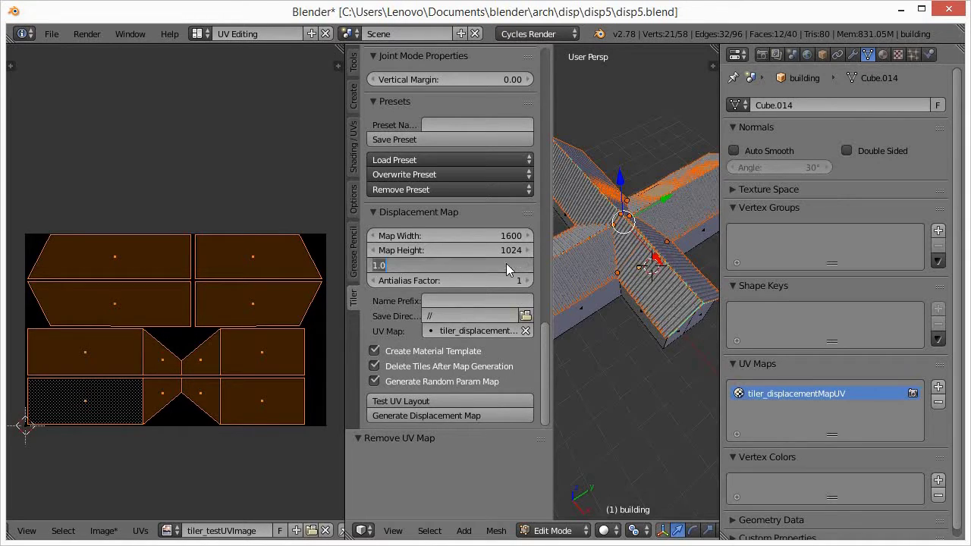
{"action": "type", "text": "1"}
{"action": "key", "text": "Return"}
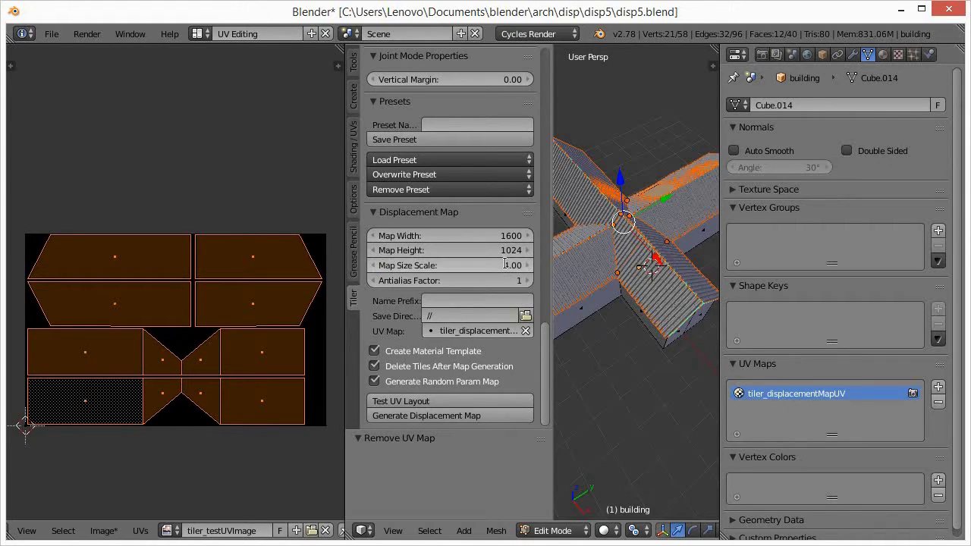
{"action": "scroll", "coordinate": [506, 263], "scroll_direction": "up", "scroll_amount": 3, "text": "ctrl"}
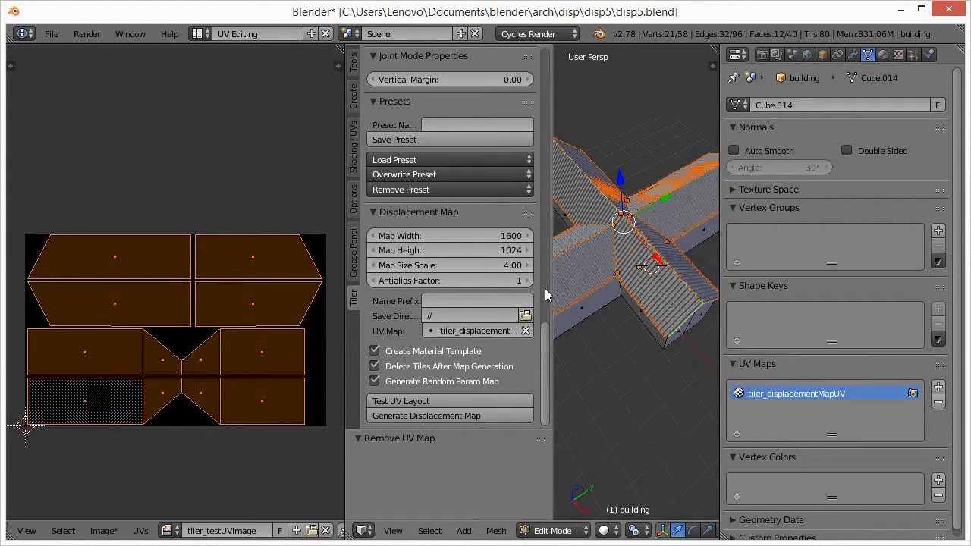
{"action": "left_click", "coordinate": [501, 416]}
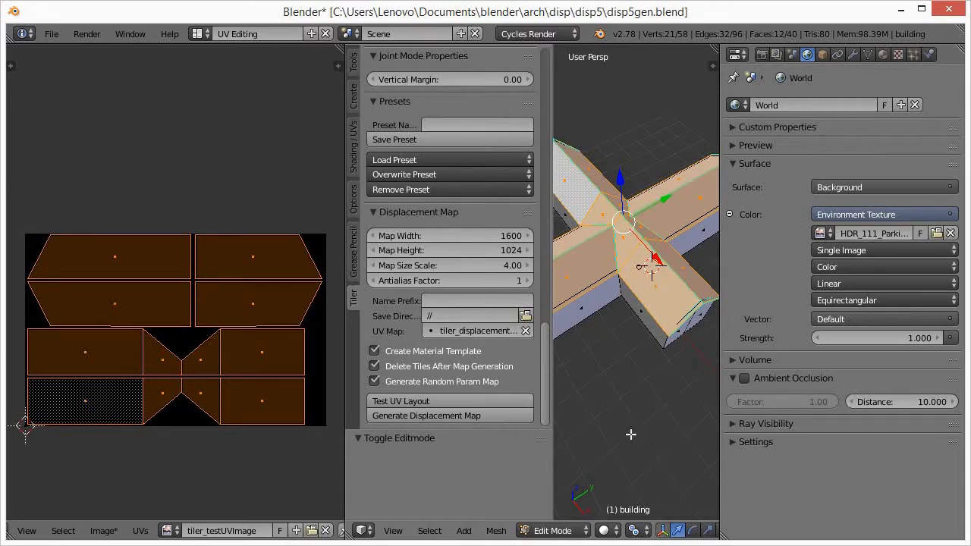
Show tiler_displacementMap in the UV editor and widen the editor without the tool shelf.
{"action": "left_click", "coordinate": [167, 531]}
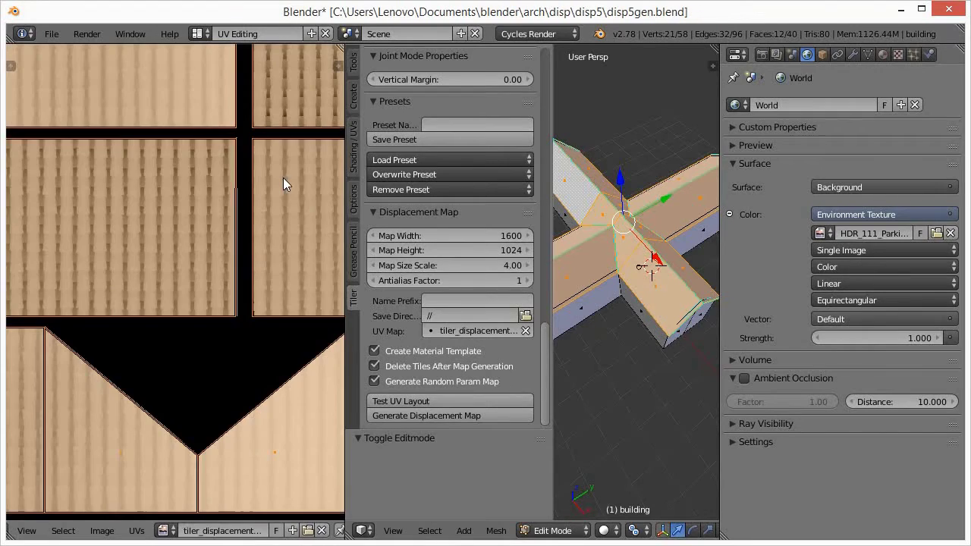
{"action": "left_click_drag", "start_coordinate": [349, 225], "coordinate": [456, 235]}
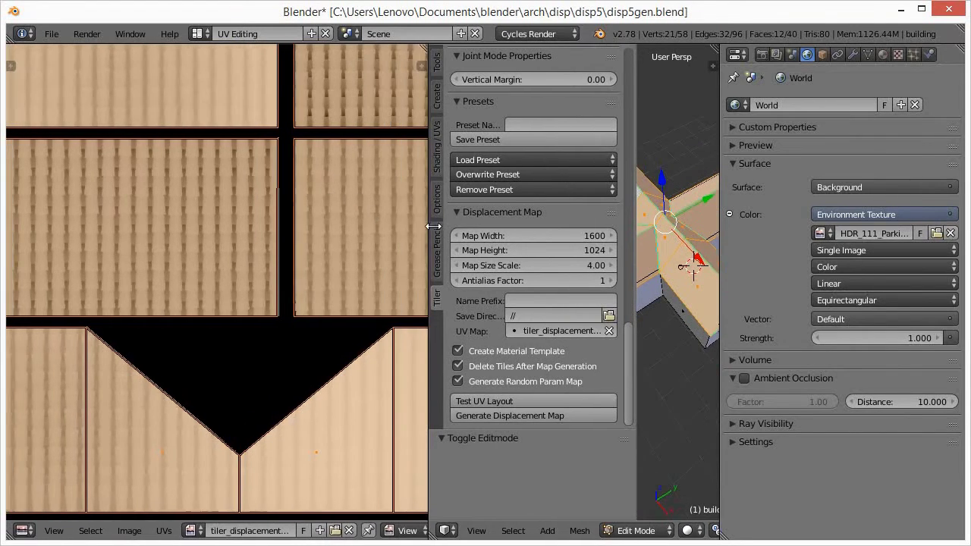
{"action": "key", "text": "t"}
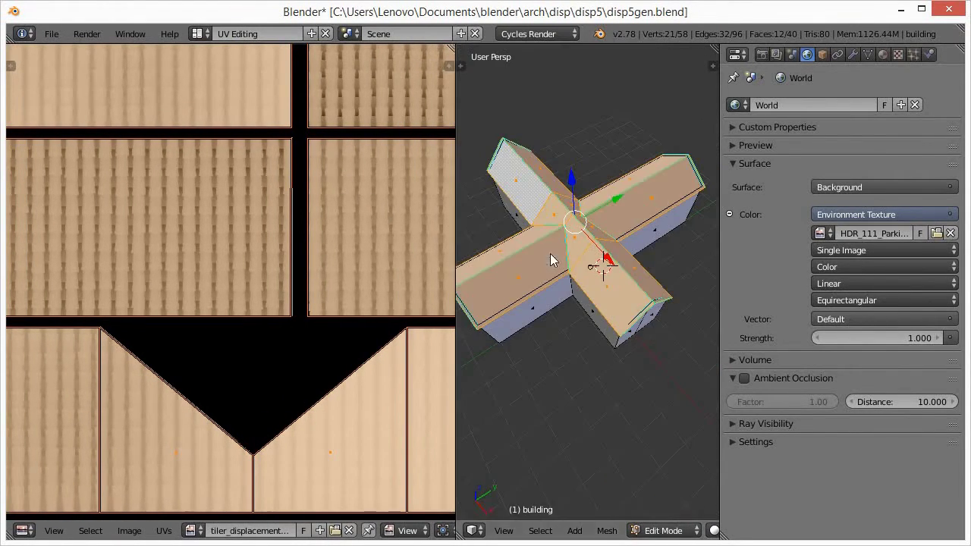
{"action": "left_click_drag", "start_coordinate": [455, 239], "coordinate": [549, 241]}
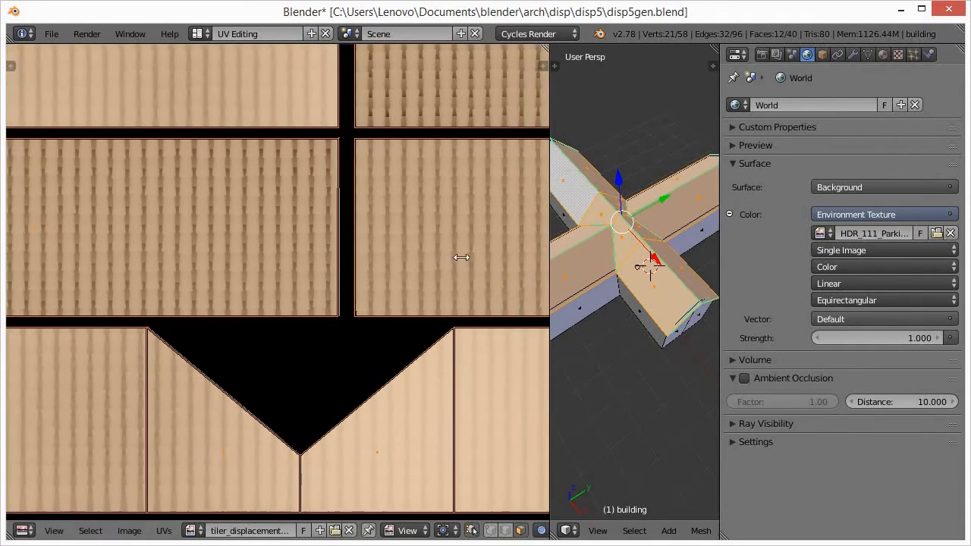
Zoom and pan across the displacement map to inspect the Mission tiles.
{"action": "scroll", "coordinate": [302, 288], "scroll_direction": "down", "scroll_amount": 1}
{"action": "scroll", "coordinate": [302, 288], "scroll_direction": "down", "scroll_amount": 2}
{"action": "scroll", "coordinate": [301, 303], "scroll_direction": "down", "scroll_amount": 1}
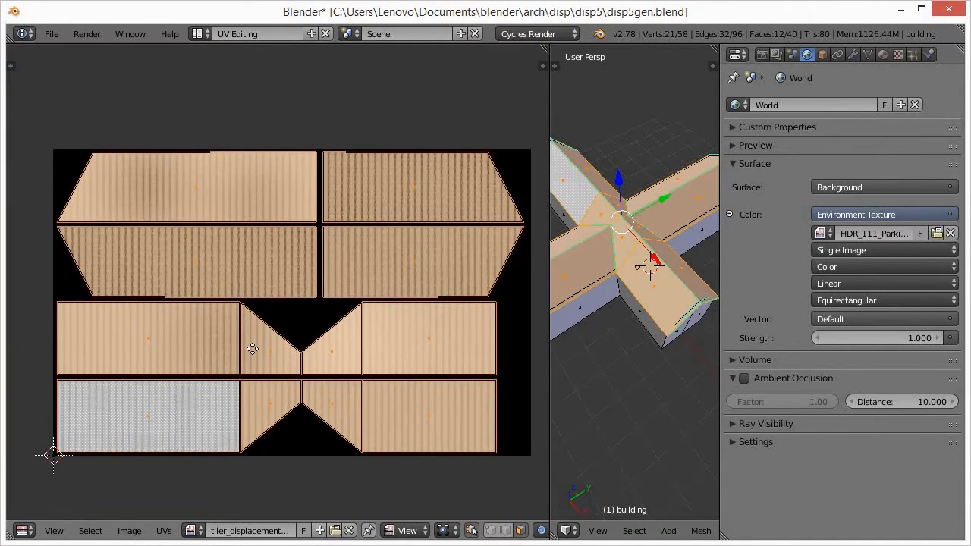
{"action": "middle_click_drag", "start_coordinate": [228, 304], "coordinate": [214, 283]}
{"action": "scroll", "coordinate": [193, 258], "scroll_direction": "up", "scroll_amount": 1}
{"action": "scroll", "coordinate": [220, 271], "scroll_direction": "up", "scroll_amount": 2}
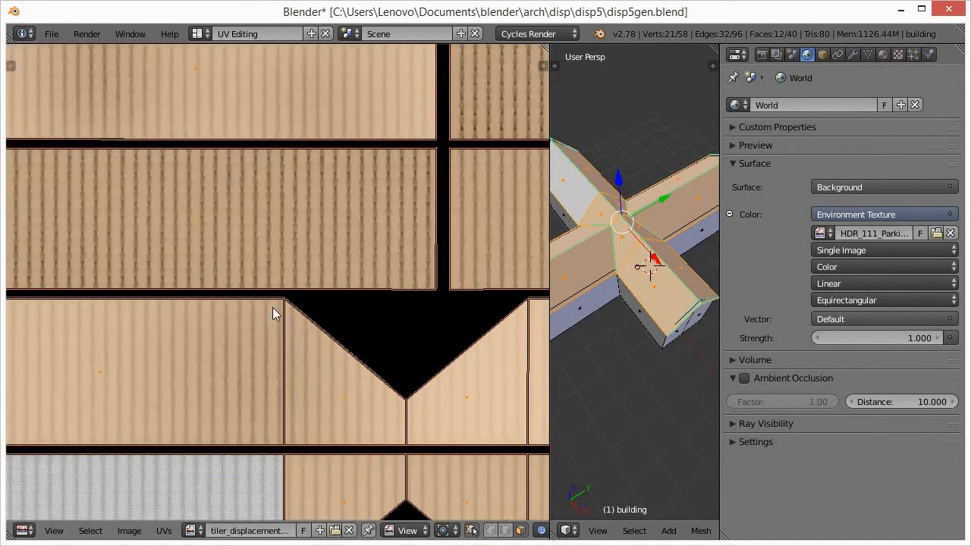
{"action": "scroll", "coordinate": [273, 314], "scroll_direction": "up", "scroll_amount": 2}
{"action": "mouse_move", "coordinate": [282, 316]}
{"action": "middle_mouse_down"}
{"action": "mouse_move", "coordinate": [233, 300]}
{"action": "mouse_move", "coordinate": [285, 295]}
{"action": "middle_mouse_up"}
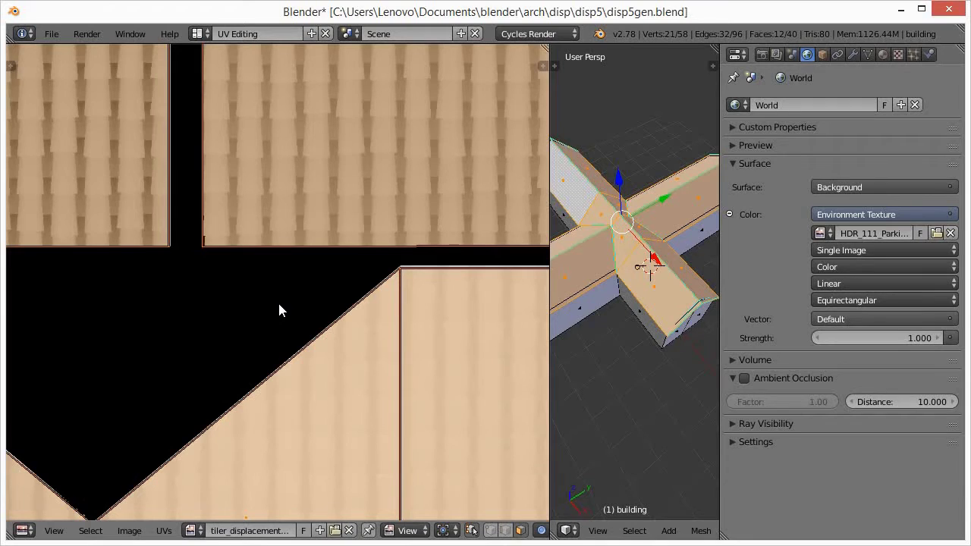
{"action": "left_click", "coordinate": [190, 530]}
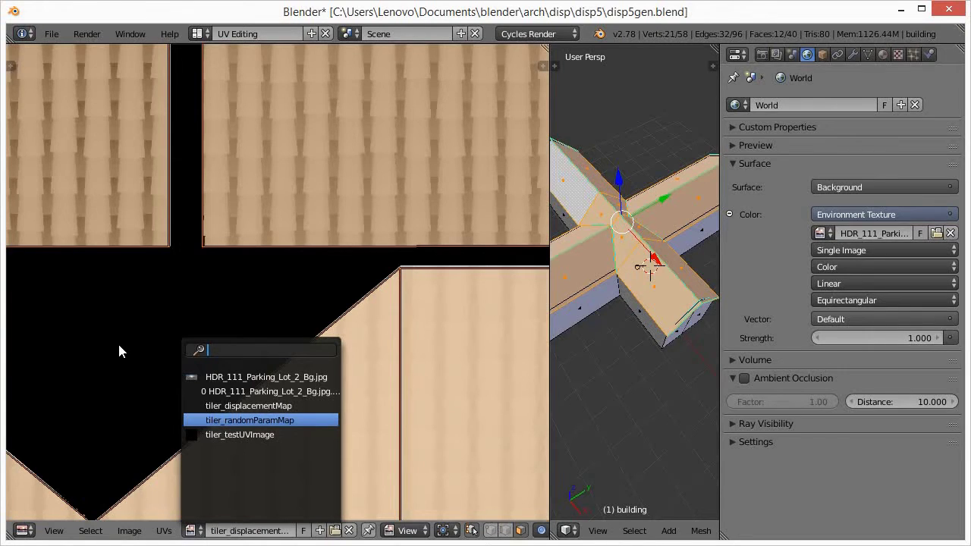
Display tiler_randomParamMap in the UV editor and show the building's material slots enlarged.
{"action": "key", "text": "Return"}
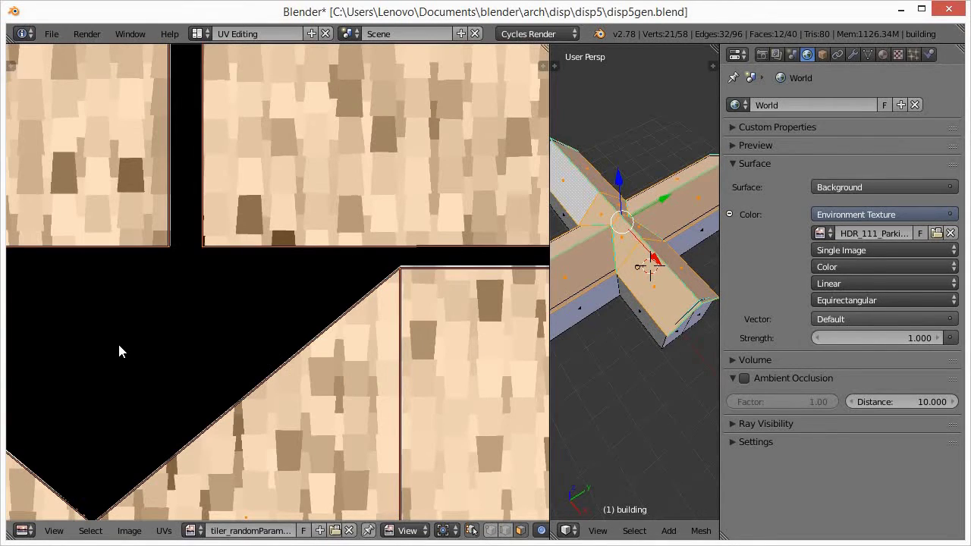
{"action": "mouse_move", "coordinate": [119, 351]}
{"action": "middle_mouse_down"}
{"action": "mouse_move", "coordinate": [495, 332]}
{"action": "mouse_move", "coordinate": [290, 339]}
{"action": "middle_mouse_up"}
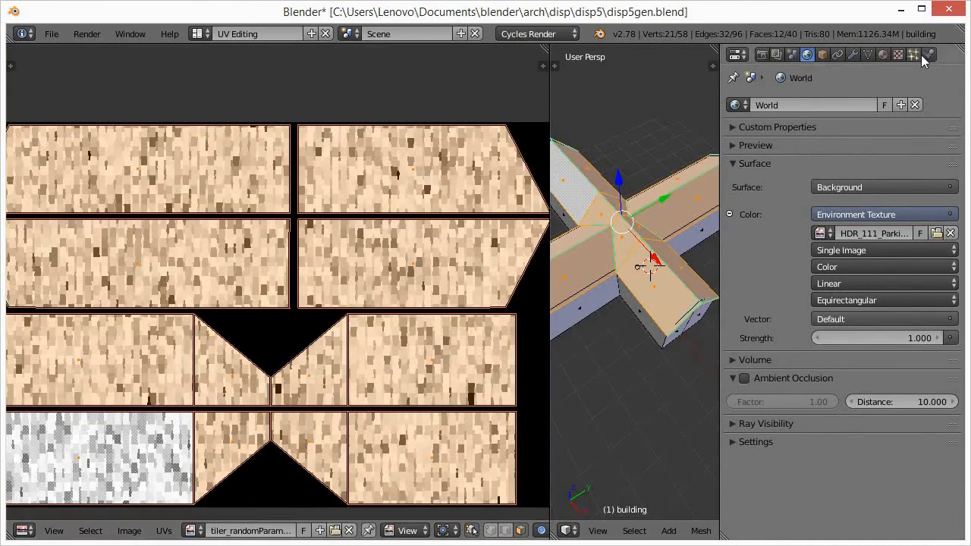
{"action": "left_click", "coordinate": [882, 55]}
{"action": "left_click_drag", "start_coordinate": [839, 124], "coordinate": [837, 185]}
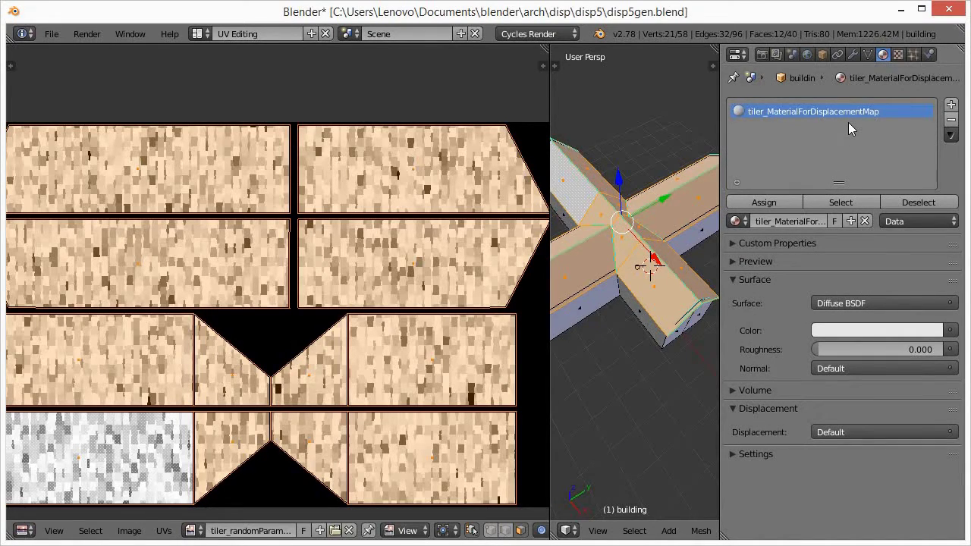
{"action": "left_click", "coordinate": [197, 34]}
Switch to the Default layout and split the 3D view into two areas.
{"action": "left_click", "coordinate": [201, 100]}
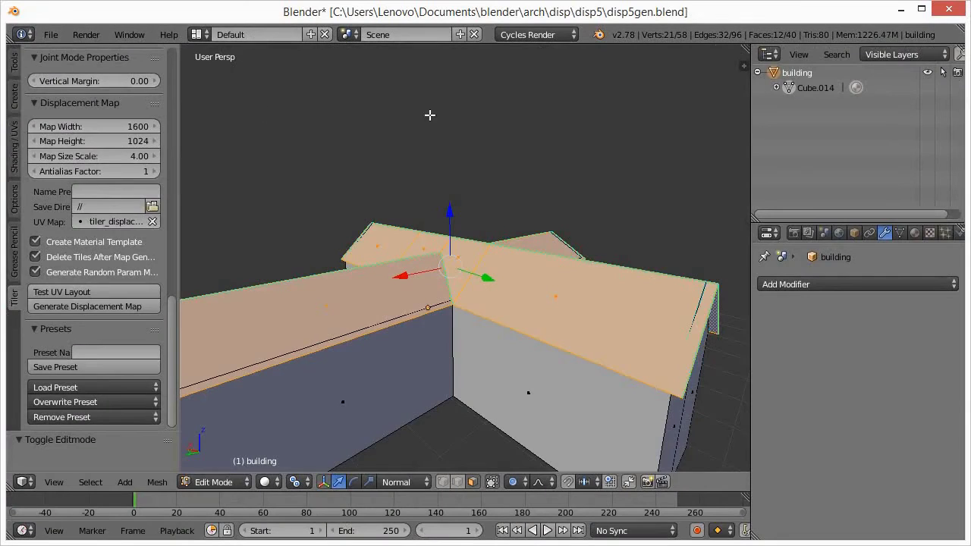
{"action": "left_click_drag", "start_coordinate": [747, 47], "coordinate": [604, 76]}
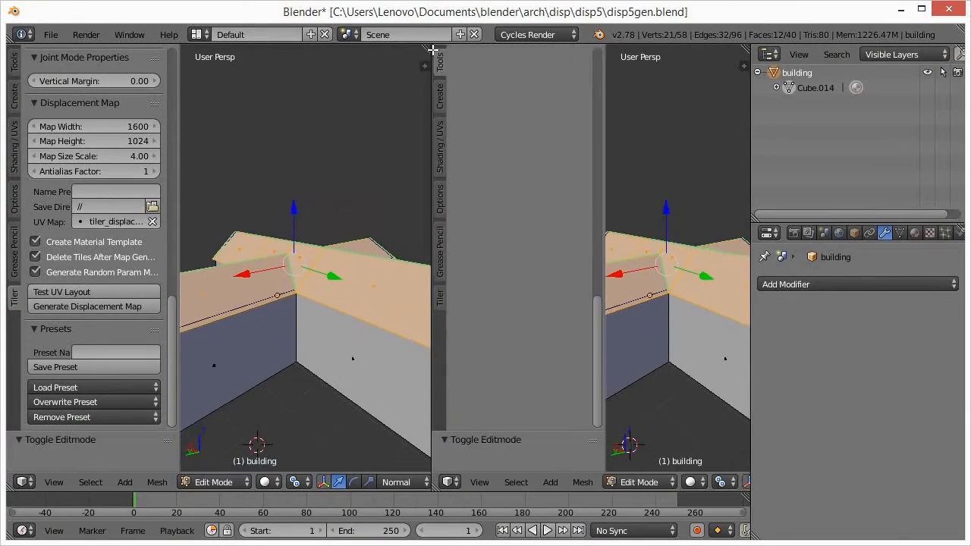
{"action": "key", "text": "t"}
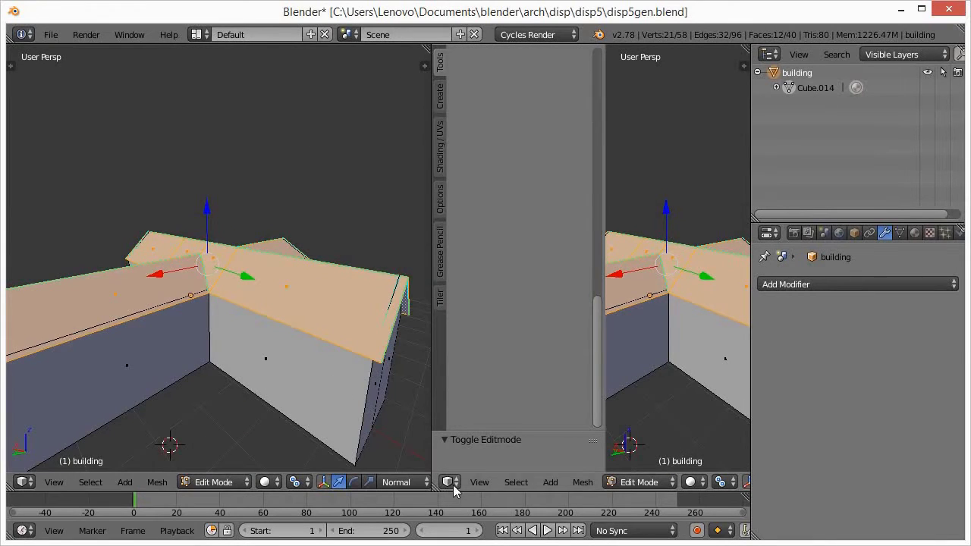
Turn the new area into a wide Node Editor showing the tiler material node tree.
{"action": "left_click", "coordinate": [449, 482]}
{"action": "left_click", "coordinate": [501, 295]}
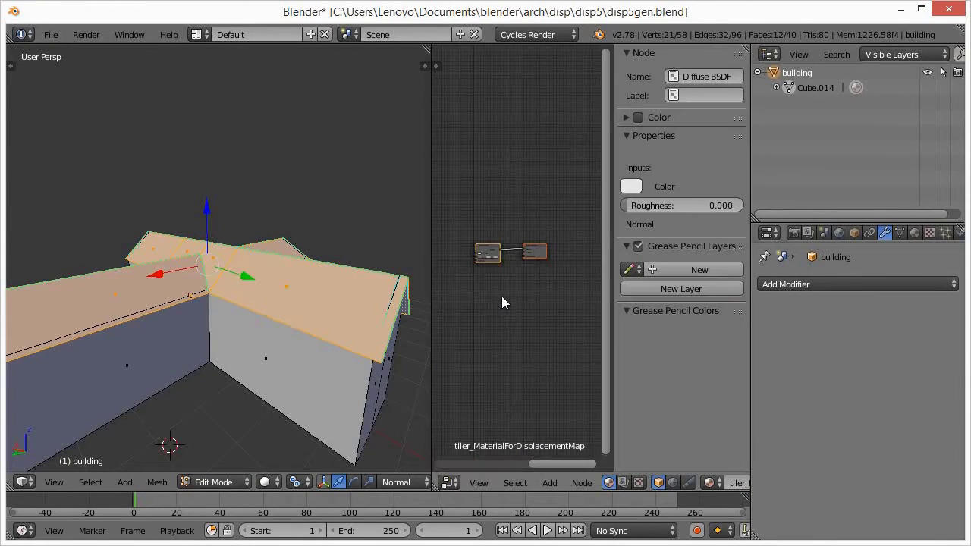
{"action": "key", "text": "n"}
{"action": "scroll", "coordinate": [531, 303], "scroll_direction": "left", "scroll_amount": 1, "text": "ctrl"}
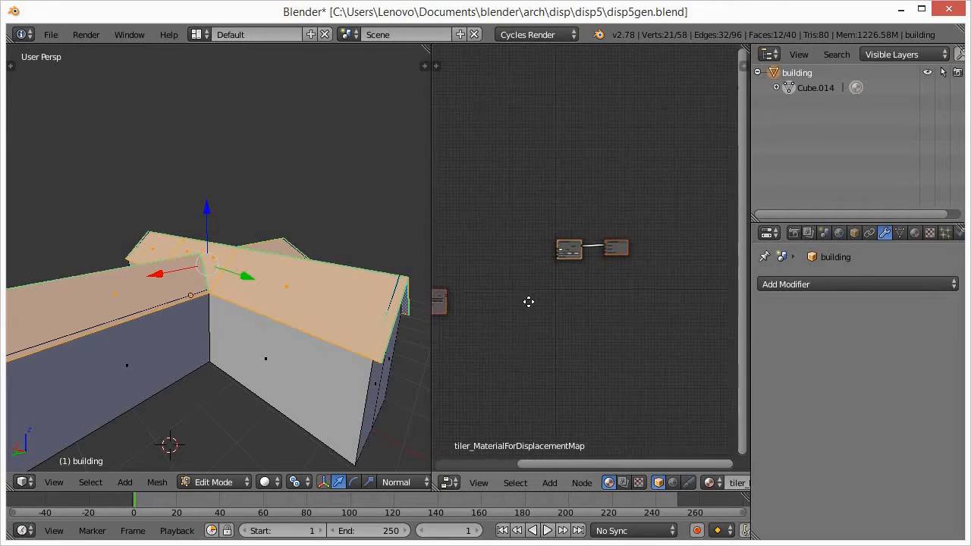
{"action": "scroll", "coordinate": [531, 296], "scroll_direction": "left", "scroll_amount": 3, "text": "ctrl"}
{"action": "scroll", "coordinate": [538, 284], "scroll_direction": "left", "scroll_amount": 2, "text": "ctrl"}
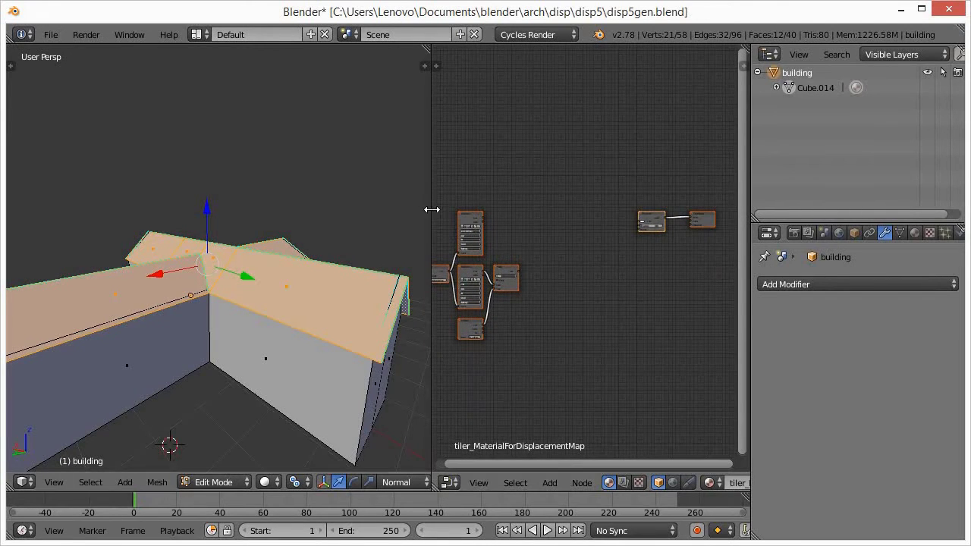
{"action": "left_click_drag", "start_coordinate": [431, 211], "coordinate": [169, 199]}
{"action": "middle_click_drag", "start_coordinate": [520, 297], "coordinate": [450, 267], "text": "ctrl"}
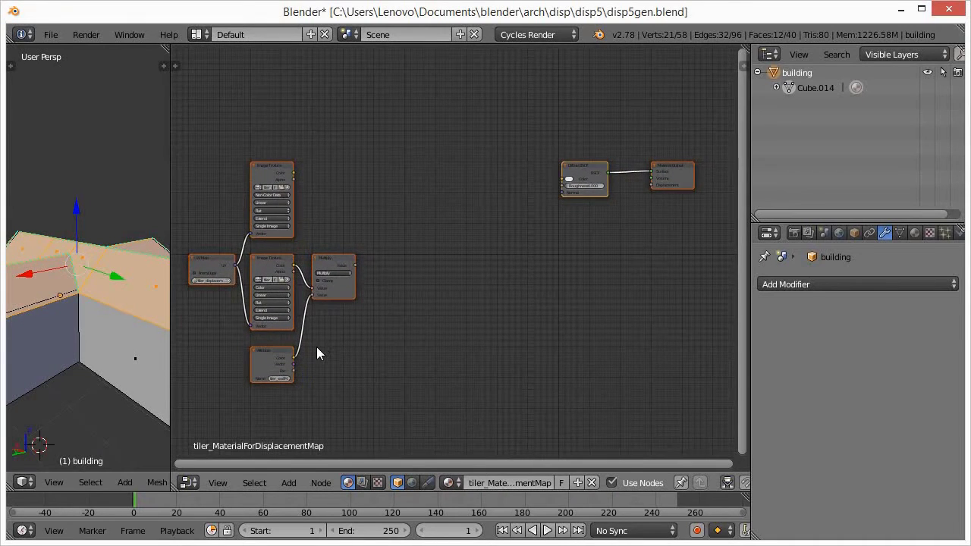
Link Multiply to Displacement and insert a Multiply math node with value 3 on the texture link.
{"action": "left_click_drag", "start_coordinate": [355, 265], "coordinate": [652, 191]}
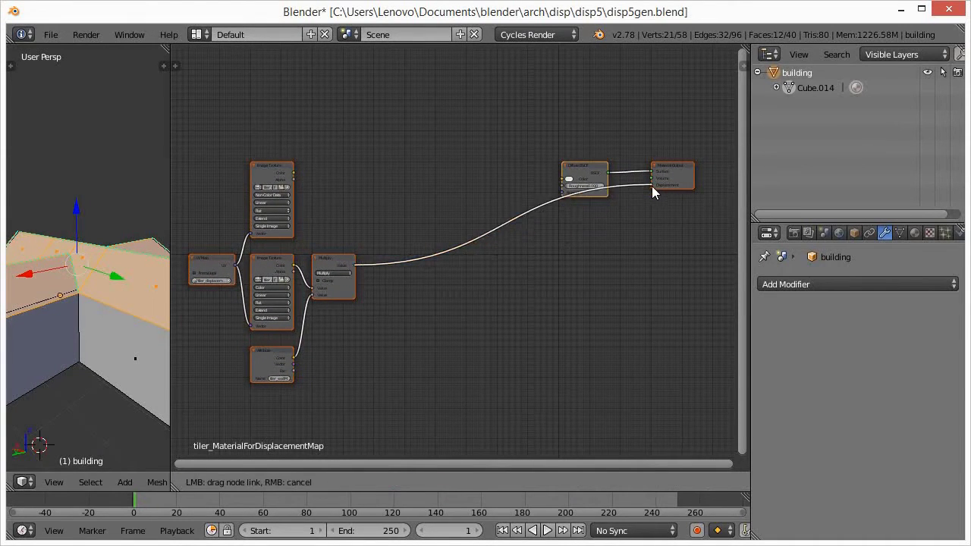
{"action": "left_click_drag", "start_coordinate": [345, 261], "coordinate": [475, 252]}
{"action": "key", "text": "shift+a"}
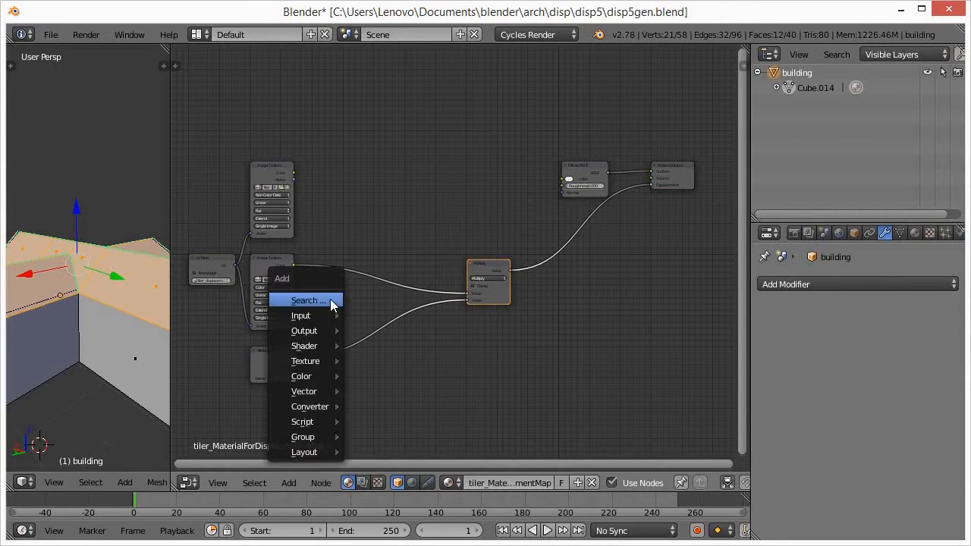
{"action": "left_click", "coordinate": [375, 309]}
{"action": "left_click", "coordinate": [338, 269]}
{"action": "scroll", "coordinate": [349, 280], "scroll_direction": "up", "scroll_amount": 2}
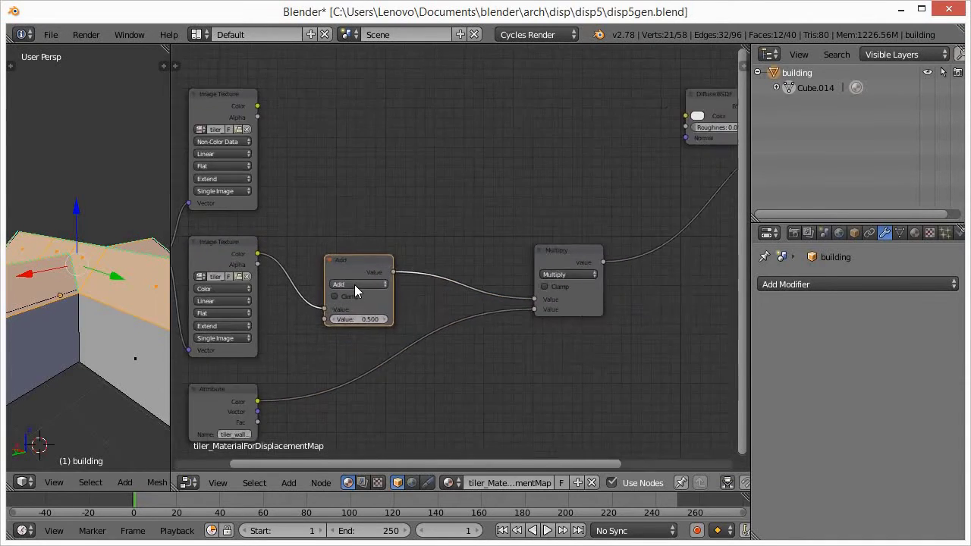
{"action": "left_click", "coordinate": [355, 284]}
{"action": "left_click", "coordinate": [341, 248]}
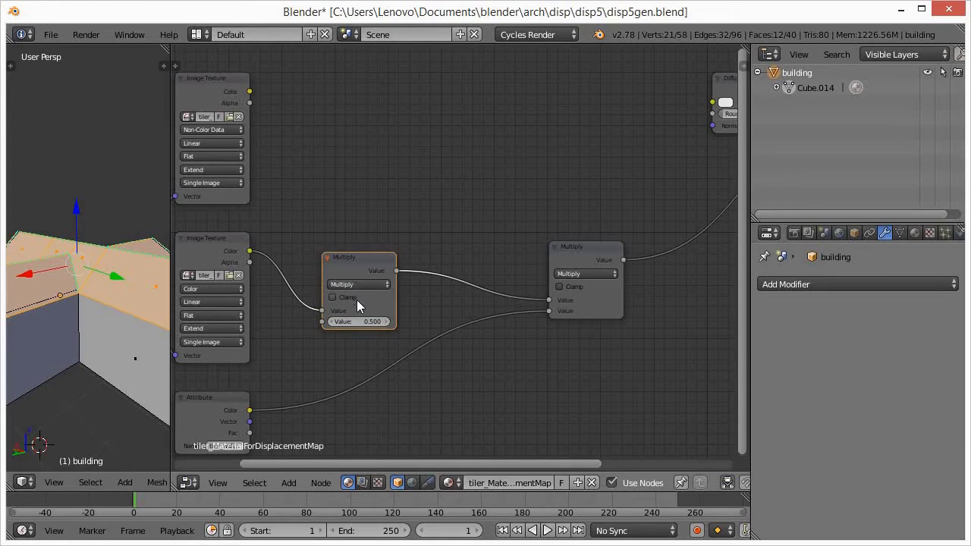
{"action": "left_click", "coordinate": [355, 321]}
{"action": "type", "text": "1000"}
{"action": "key", "text": "Return"}
Rearrange the Diffuse BSDF and shader nodes to make room.
{"action": "scroll", "coordinate": [355, 320], "scroll_direction": "down", "scroll_amount": 2}
{"action": "middle_click_drag", "start_coordinate": [436, 192], "coordinate": [393, 226]}
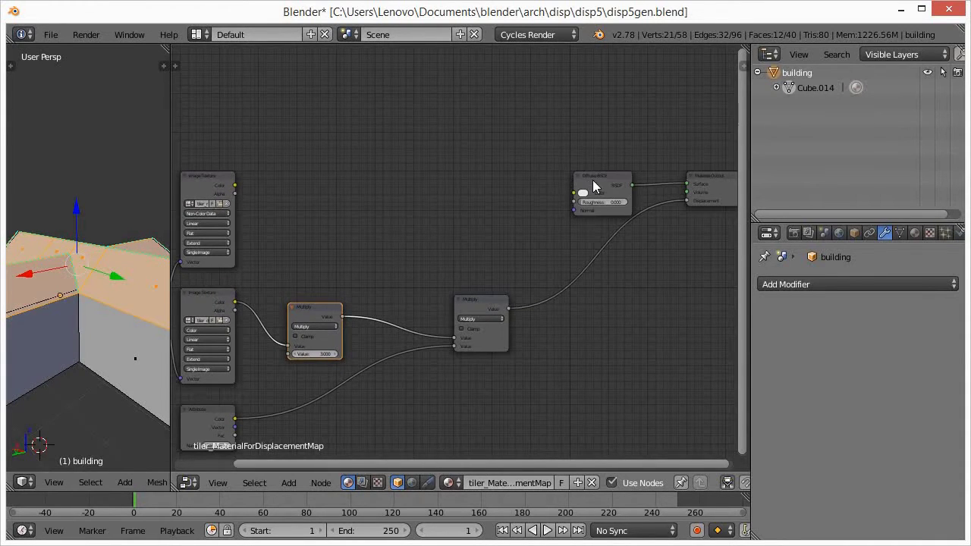
{"action": "left_click_drag", "start_coordinate": [589, 184], "coordinate": [490, 147]}
{"action": "middle_click_drag", "start_coordinate": [531, 242], "coordinate": [440, 250]}
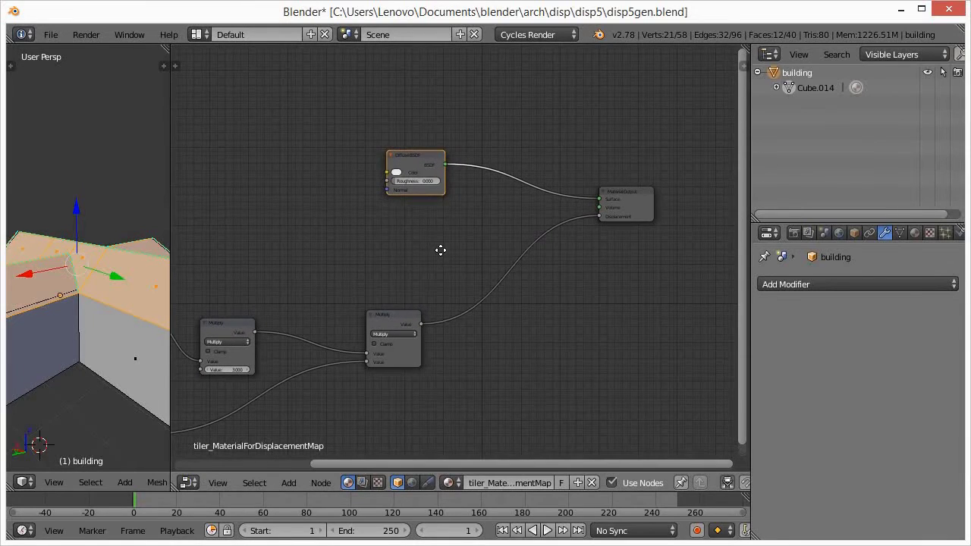
{"action": "key", "text": "shift+a"}
Insert the NonMetallicReflection group between Diffuse BSDF and Material Output, with Reflection 0.1.
{"action": "left_click", "coordinate": [432, 145]}
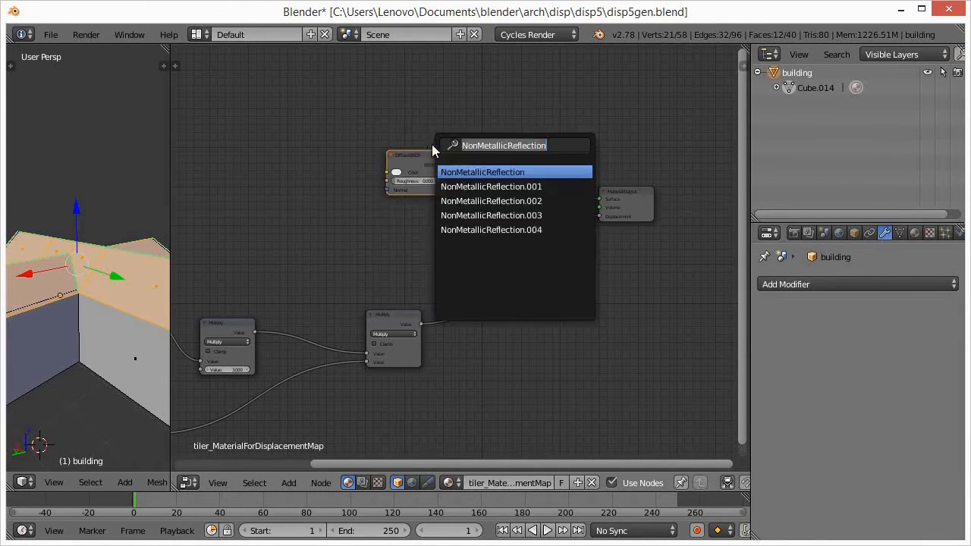
{"action": "type", "text": "nonm"}
{"action": "key", "text": "Return"}
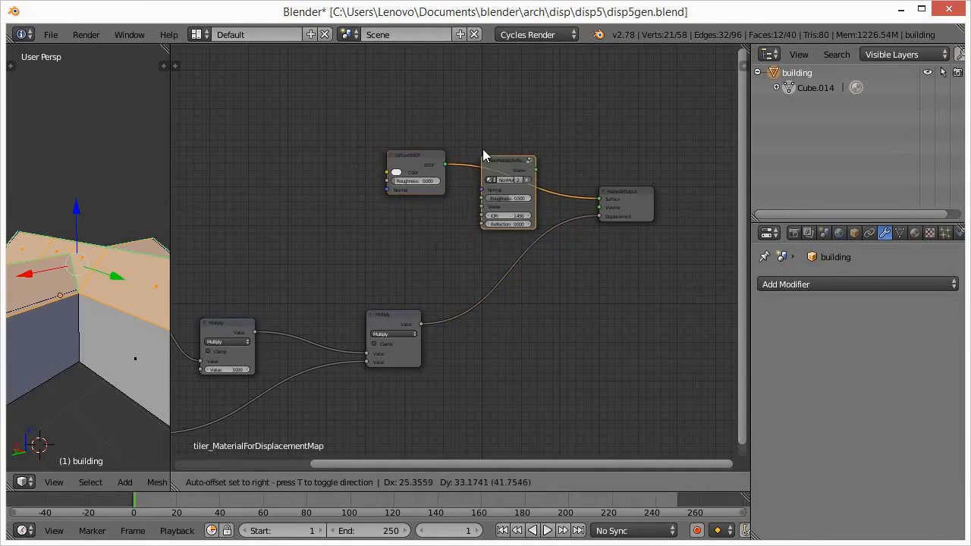
{"action": "left_click", "coordinate": [483, 131]}
{"action": "scroll", "coordinate": [498, 158], "scroll_direction": "up", "scroll_amount": 3}
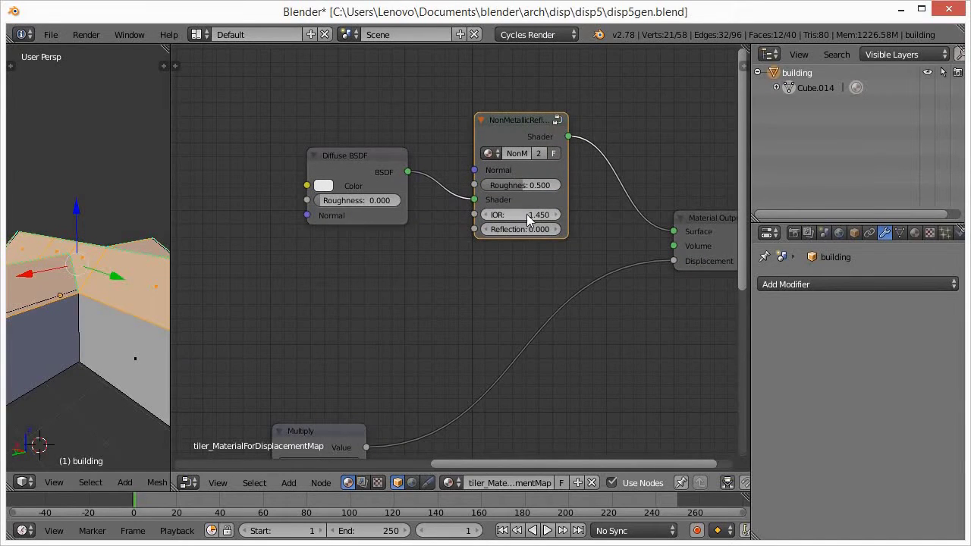
{"action": "scroll", "coordinate": [550, 234], "scroll_direction": "down", "scroll_amount": 2}
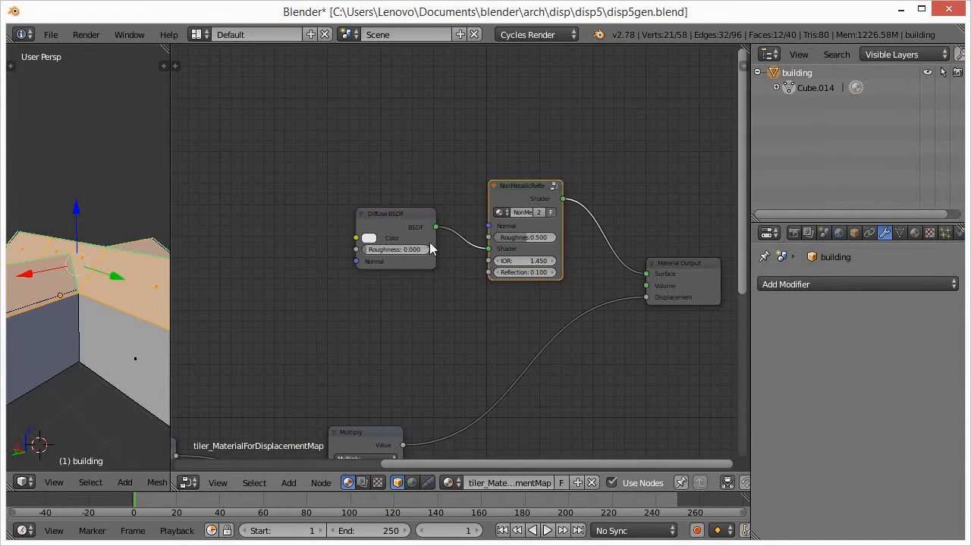
{"action": "left_click_drag", "start_coordinate": [404, 216], "coordinate": [426, 215]}
{"action": "middle_click_drag", "start_coordinate": [400, 260], "coordinate": [542, 294]}
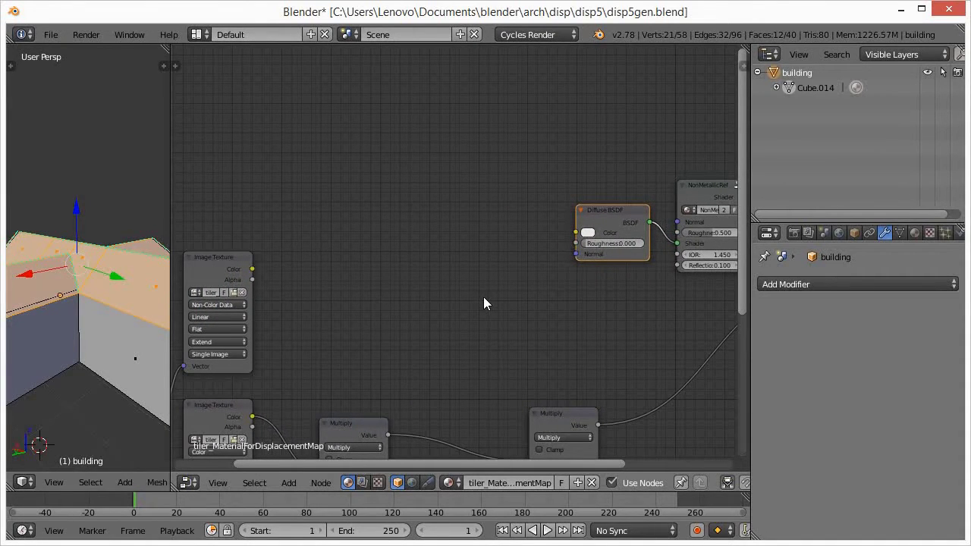
Add a Hue Saturation Value node feeding Diffuse Color, driven by the Image Texture colour.
{"action": "key", "text": "shift+a"}
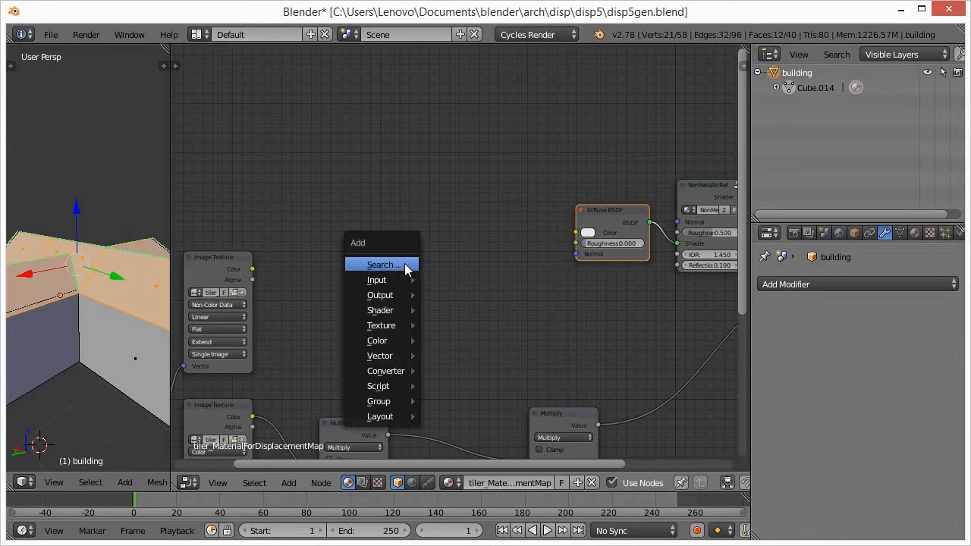
{"action": "left_click", "coordinate": [394, 261]}
{"action": "type", "text": "hue"}
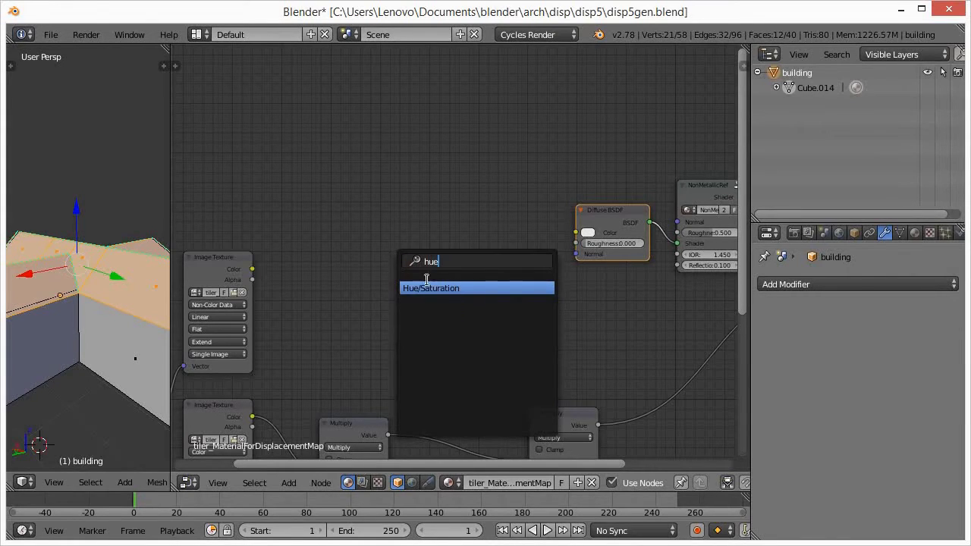
{"action": "key", "text": "Return"}
{"action": "left_click", "coordinate": [461, 197]}
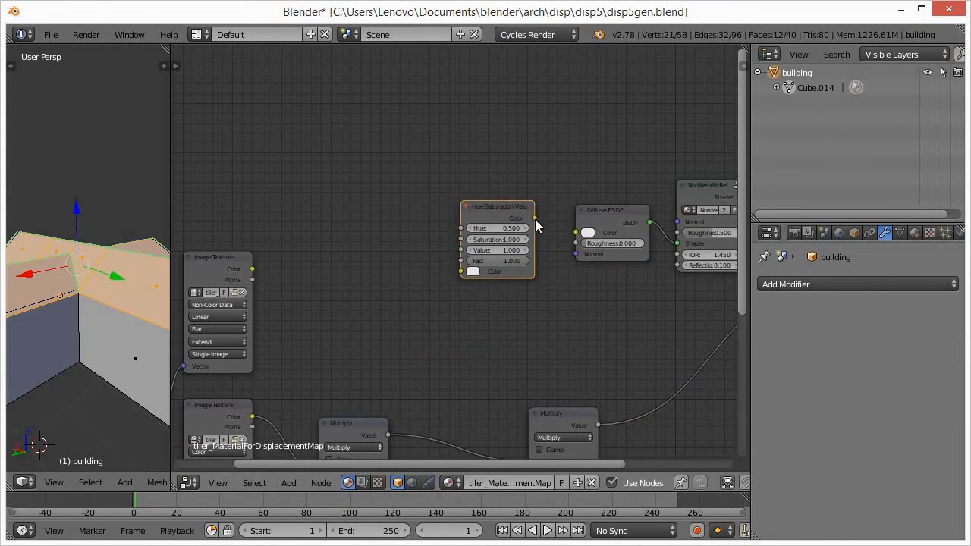
{"action": "left_click_drag", "start_coordinate": [533, 219], "coordinate": [577, 233]}
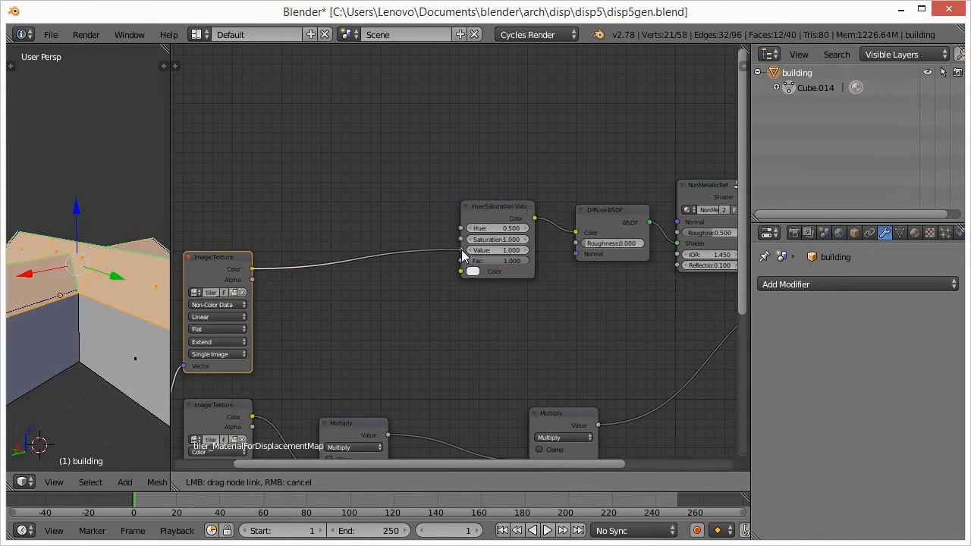
{"action": "left_click_drag", "start_coordinate": [252, 268], "coordinate": [461, 250]}
{"action": "left_click_drag", "start_coordinate": [495, 209], "coordinate": [512, 214]}
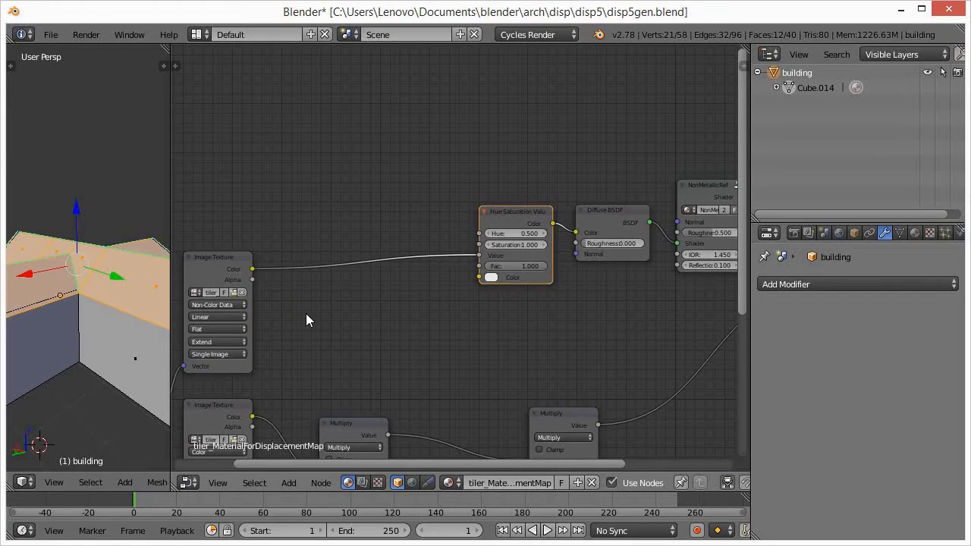
Insert a Multiply math node with value 0.7 on the texture link.
{"action": "key", "text": "shift+a"}
{"action": "left_click", "coordinate": [337, 317]}
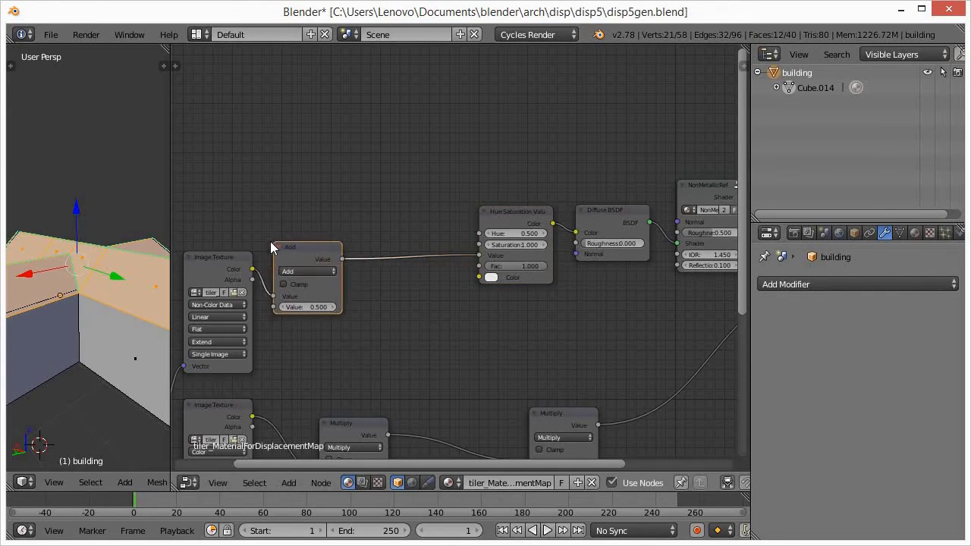
{"action": "left_click", "coordinate": [292, 245]}
{"action": "left_click", "coordinate": [303, 272]}
{"action": "left_click", "coordinate": [307, 254]}
{"action": "scroll", "coordinate": [313, 303], "scroll_direction": "up", "scroll_amount": 2}
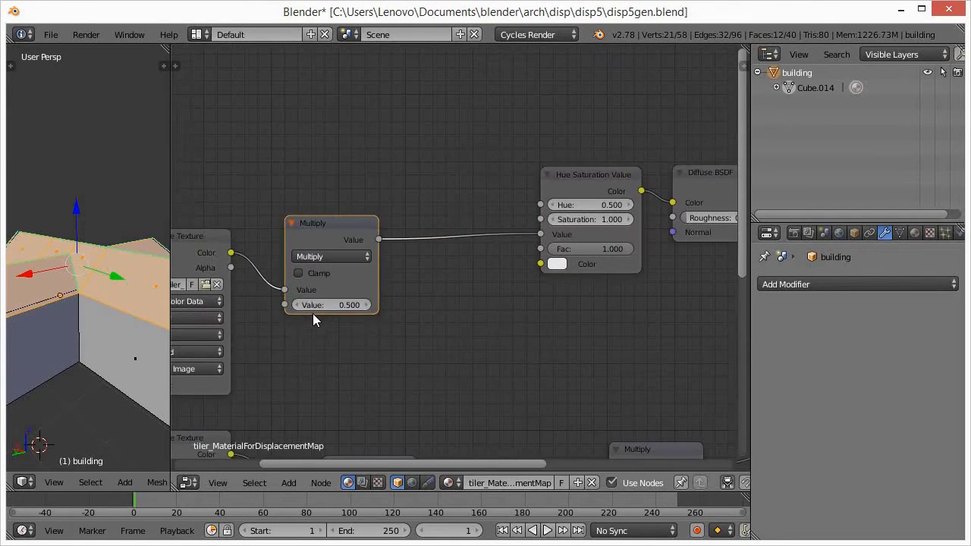
{"action": "left_click", "coordinate": [321, 305]}
{"action": "type", "text": ".7"}
{"action": "key", "text": "Return"}
Add an Add math node with value 0.3 after the Multiply node.
{"action": "key", "text": "shift+a"}
{"action": "mouse_move", "coordinate": [410, 311]}
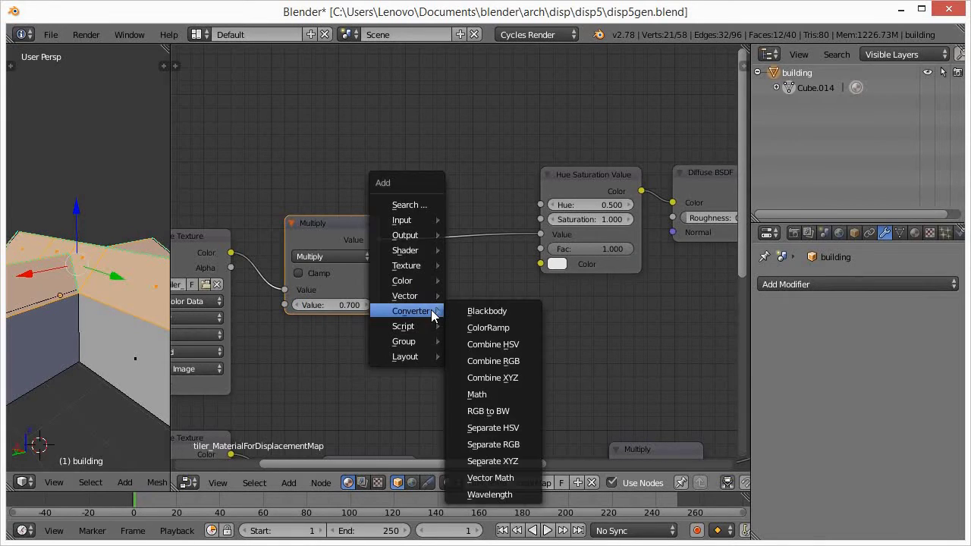
{"action": "left_click", "coordinate": [440, 329]}
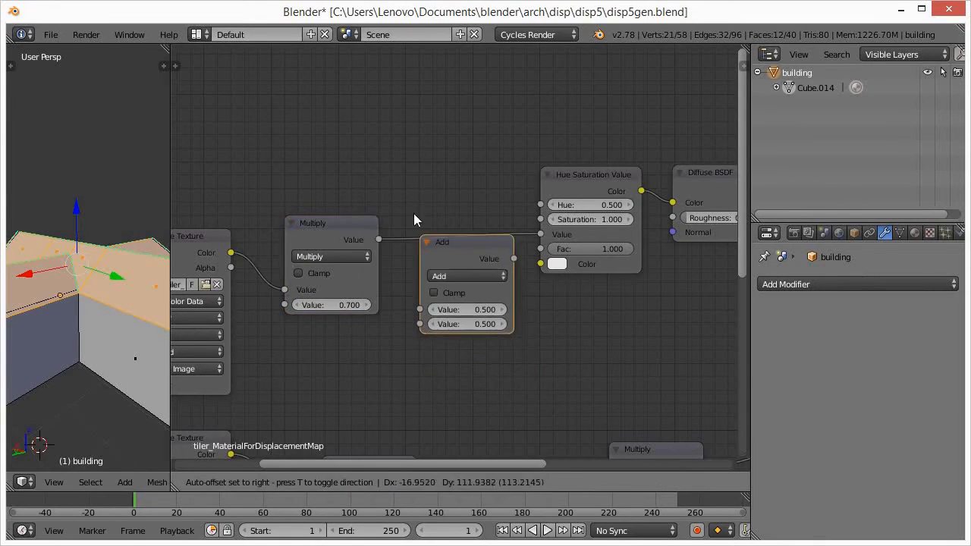
{"action": "left_click", "coordinate": [402, 181]}
{"action": "left_click", "coordinate": [480, 273]}
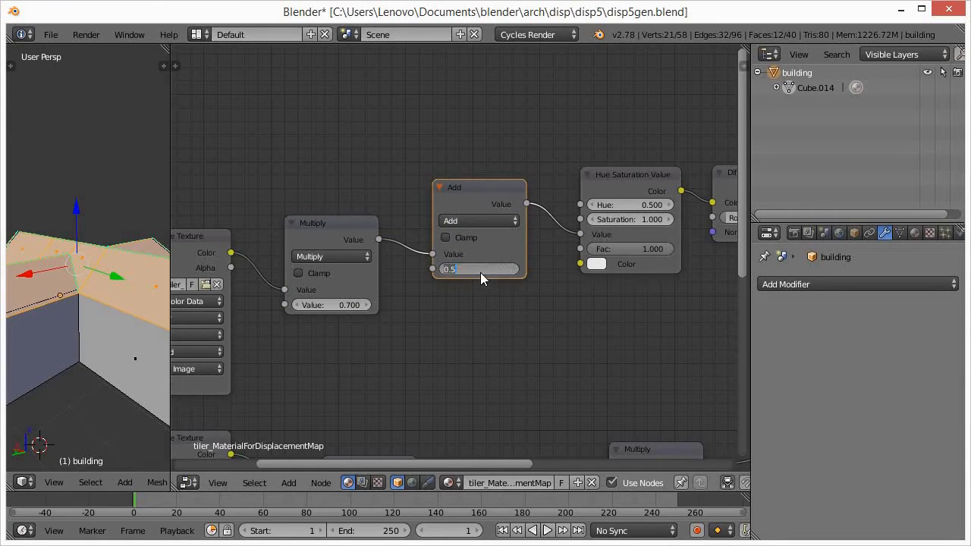
{"action": "type", "text": ".3"}
{"action": "key", "text": "Return"}
Set the Hue Saturation Value node's tint colour to orange.
{"action": "left_click", "coordinate": [596, 264]}
{"action": "left_click_drag", "start_coordinate": [644, 120], "coordinate": [627, 148]}
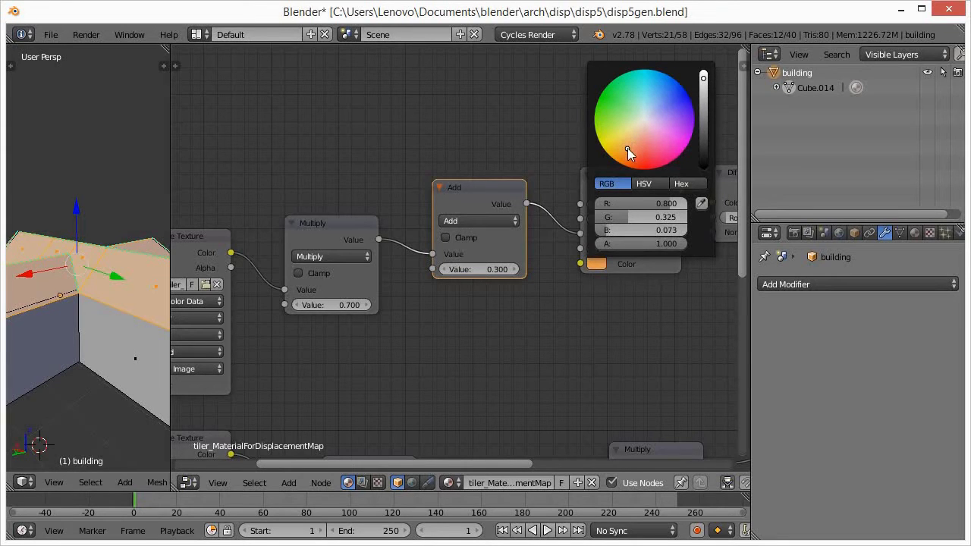
{"action": "scroll", "coordinate": [604, 329], "scroll_direction": "down", "scroll_amount": 3}
{"action": "middle_click_drag", "start_coordinate": [602, 373], "coordinate": [457, 300]}
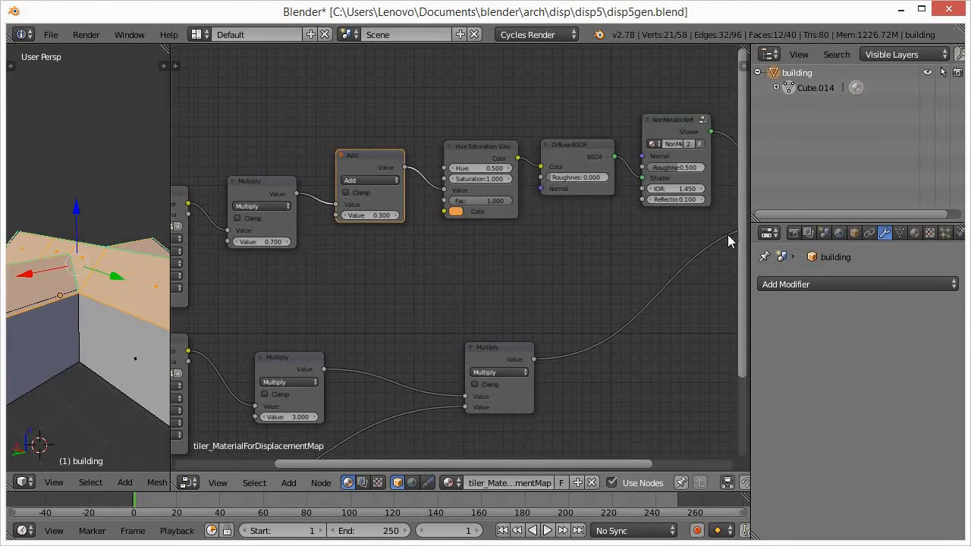
{"action": "left_click", "coordinate": [793, 233]}
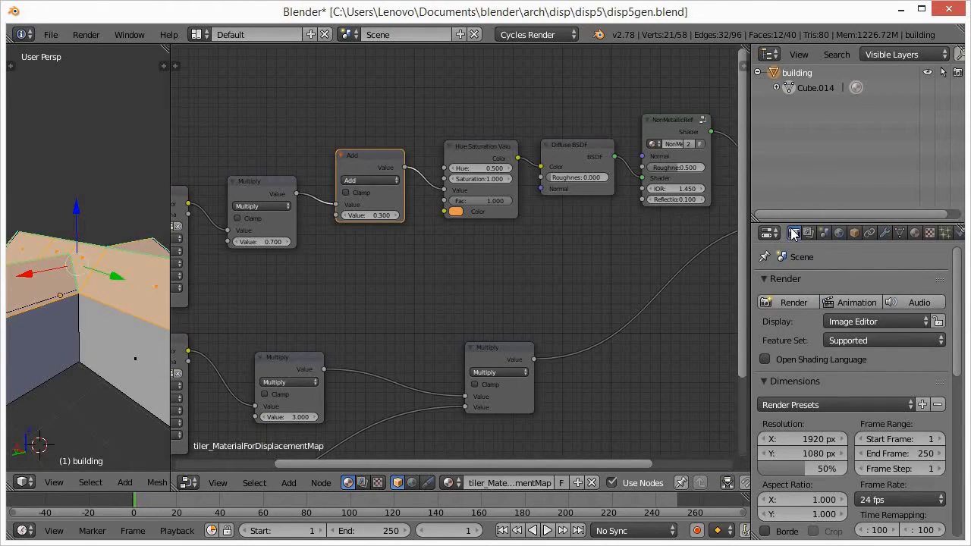
Switch the Cycles feature set to Experimental and set the Geometry preview subdivision rate.
{"action": "left_click", "coordinate": [856, 341]}
{"action": "left_click", "coordinate": [857, 324]}
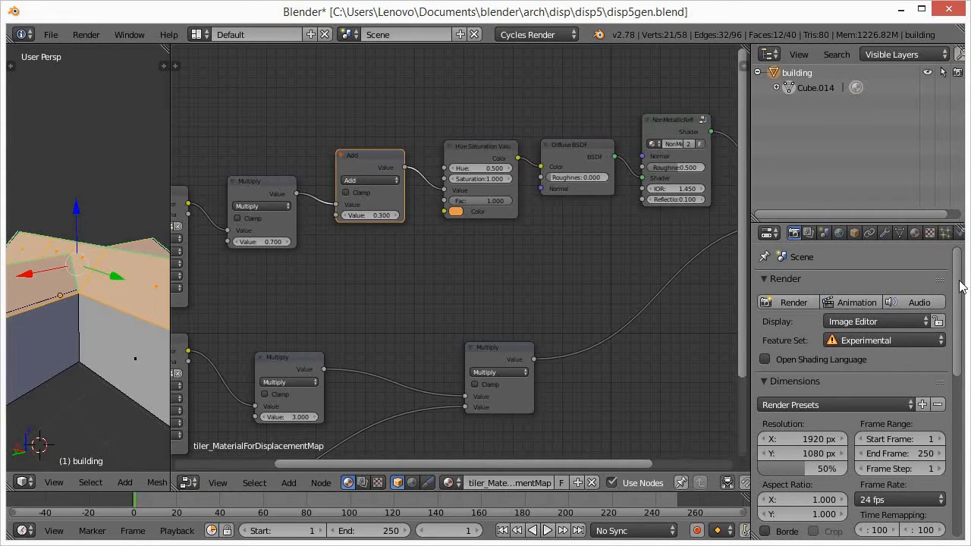
{"action": "scroll", "coordinate": [846, 410], "scroll_direction": "down", "scroll_amount": 6}
{"action": "scroll", "coordinate": [847, 410], "scroll_direction": "down", "scroll_amount": 6}
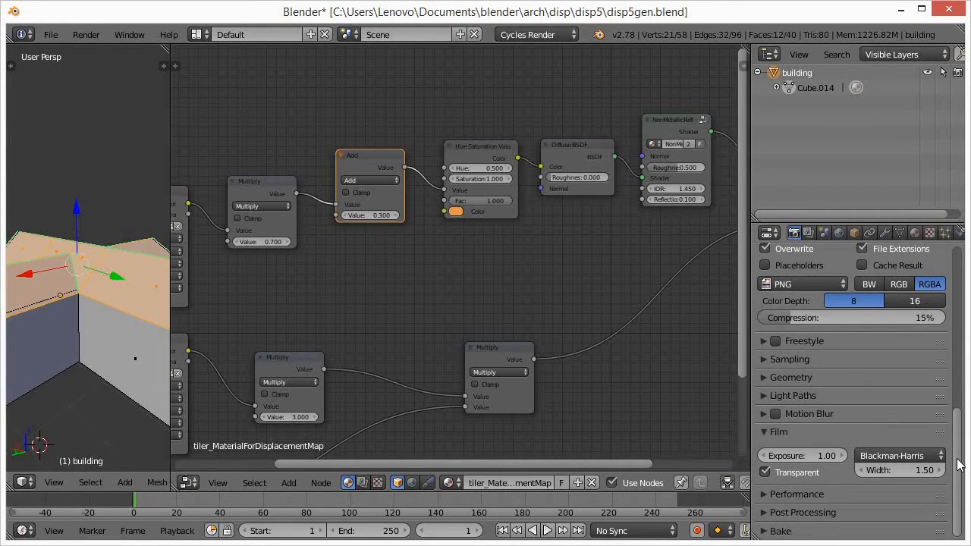
{"action": "left_click", "coordinate": [767, 377]}
{"action": "left_click", "coordinate": [898, 428]}
{"action": "type", "text": "1"}
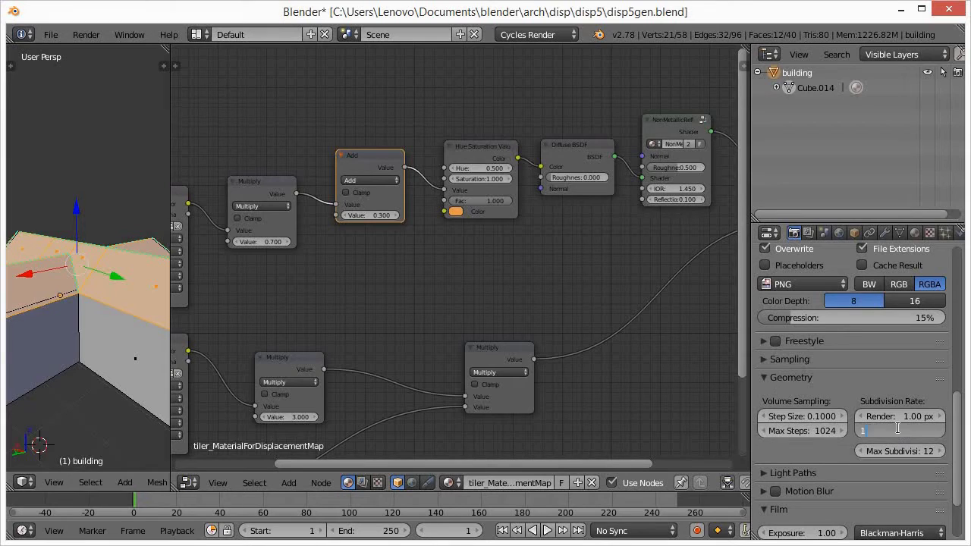
{"action": "key", "text": "Return"}
Set the material's displacement method to True.
{"action": "left_click", "coordinate": [916, 232]}
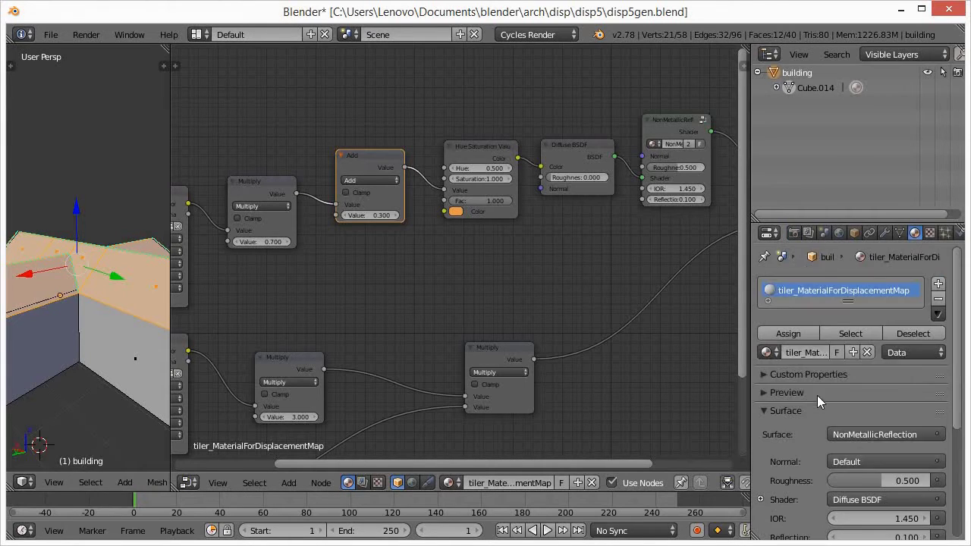
{"action": "scroll", "coordinate": [817, 395], "scroll_direction": "down", "scroll_amount": 5}
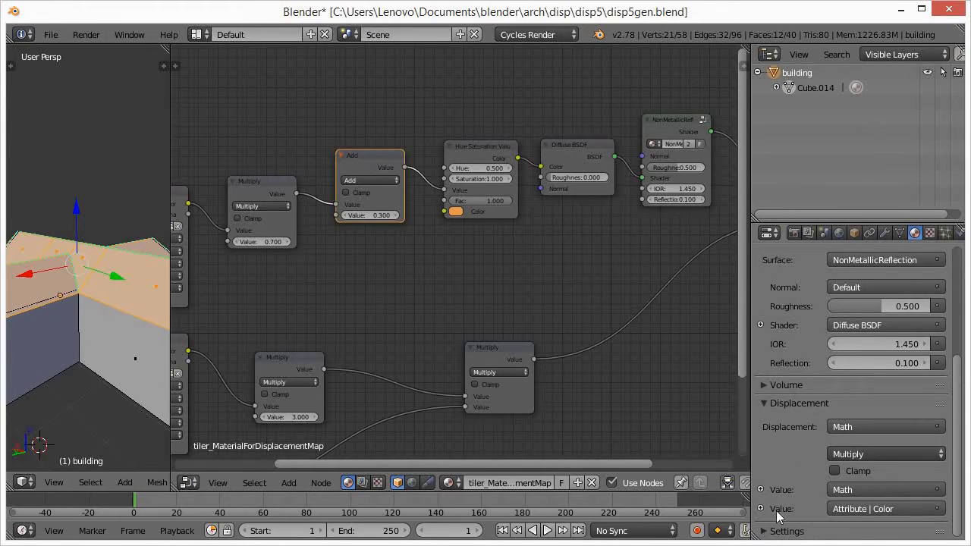
{"action": "scroll", "coordinate": [812, 469], "scroll_direction": "down", "scroll_amount": 5}
{"action": "left_click", "coordinate": [803, 470]}
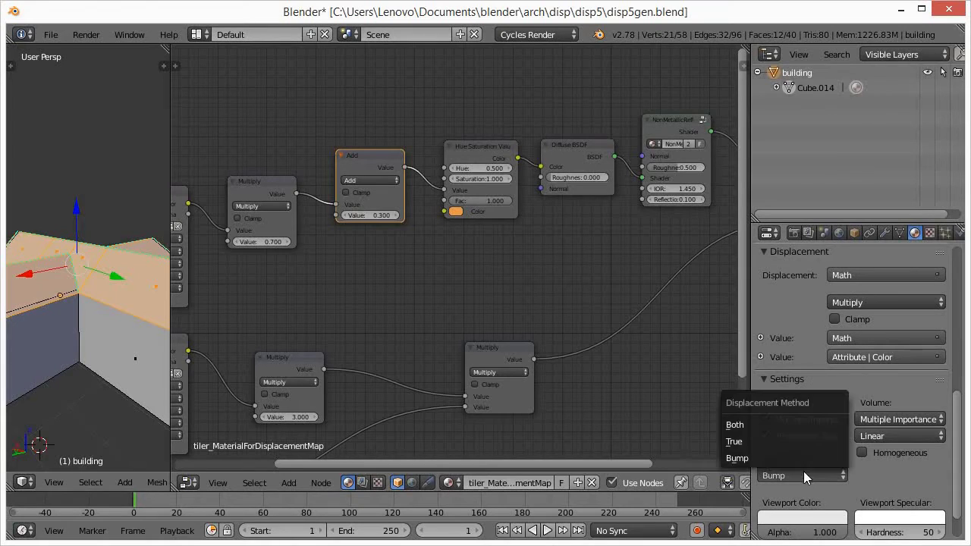
{"action": "left_click", "coordinate": [774, 443]}
Add a Simple Subdivision Surface modifier with Adaptive subdivision enabled.
{"action": "left_click", "coordinate": [884, 232]}
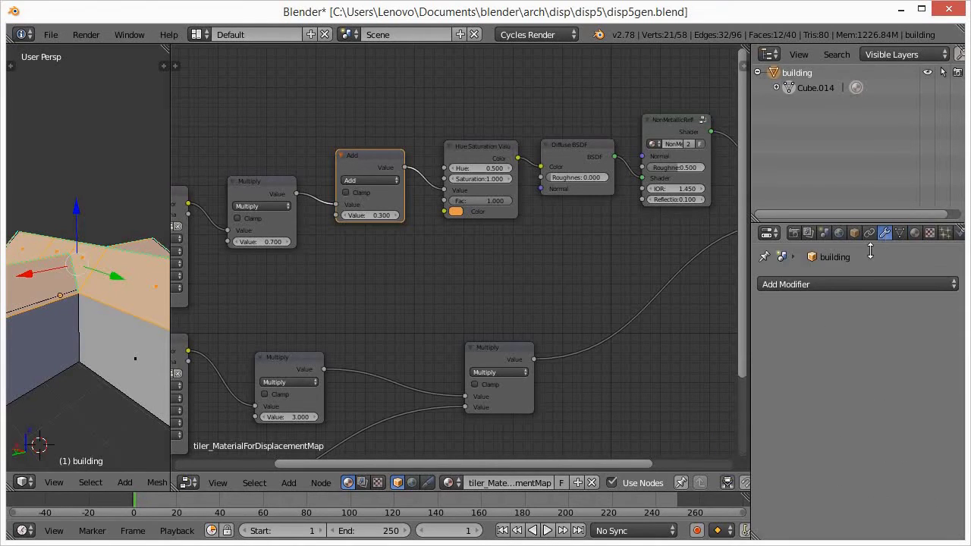
{"action": "left_click", "coordinate": [828, 281]}
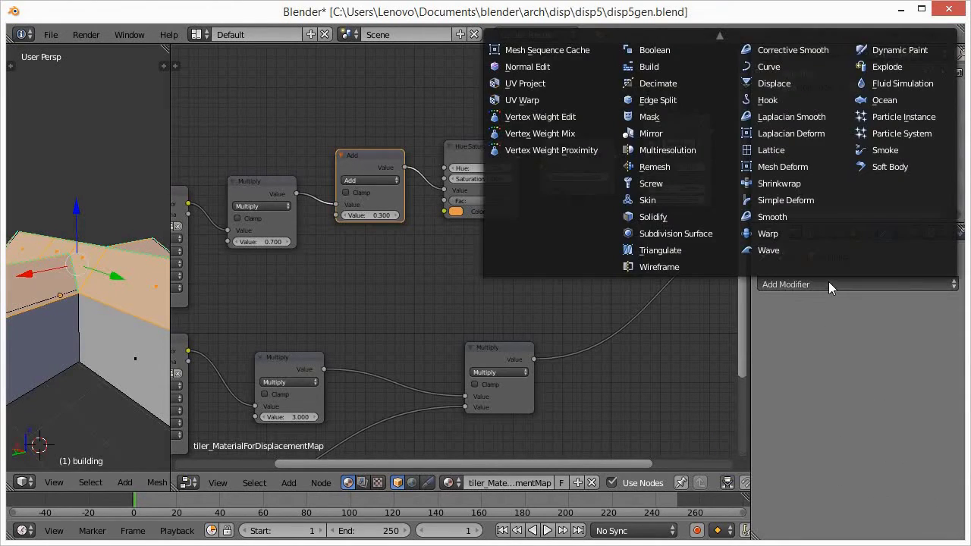
{"action": "left_click", "coordinate": [692, 232]}
{"action": "left_click", "coordinate": [904, 356]}
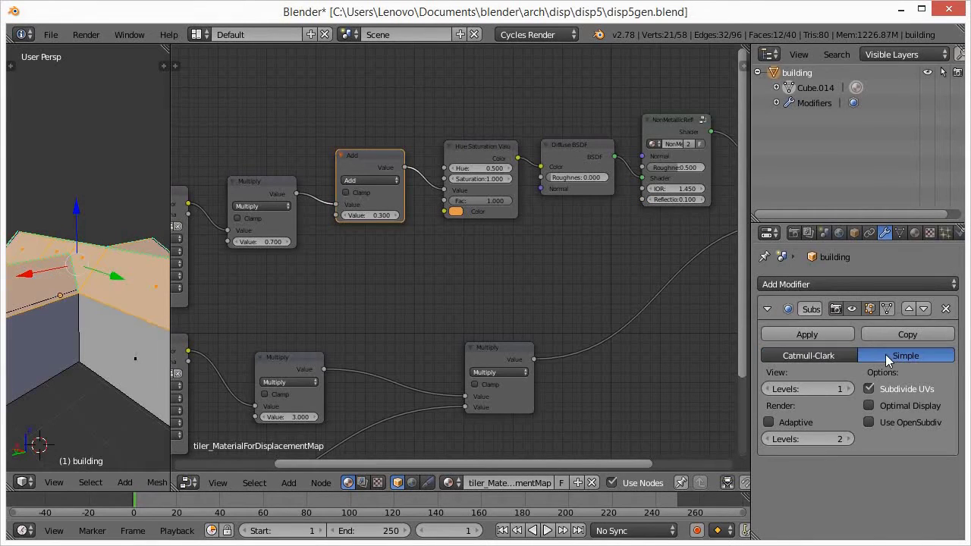
{"action": "left_click", "coordinate": [773, 422]}
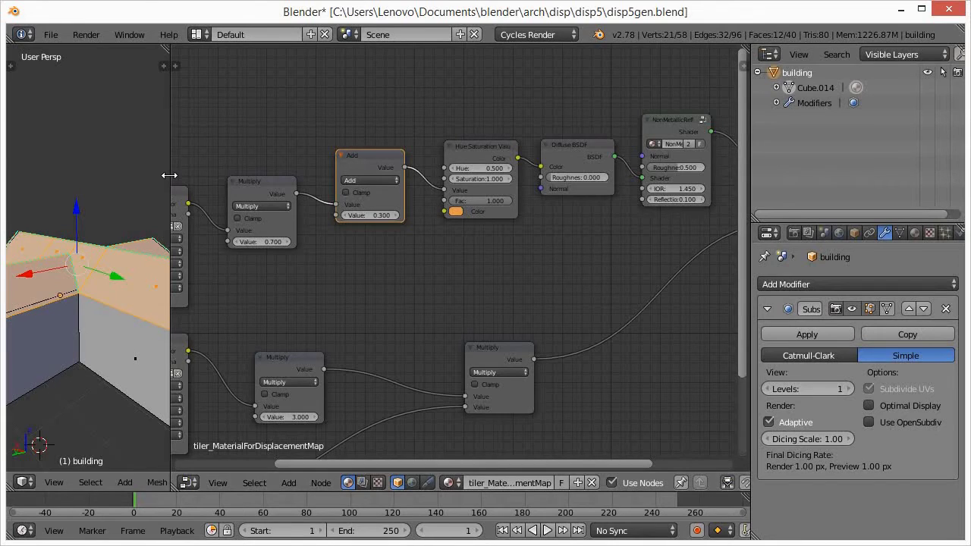
Enlarge the 3D view and preview the whole cross-shaped building rendered in Cycles.
{"action": "left_click_drag", "start_coordinate": [172, 238], "coordinate": [635, 243]}
{"action": "scroll", "coordinate": [408, 248], "scroll_direction": "down", "scroll_amount": 5}
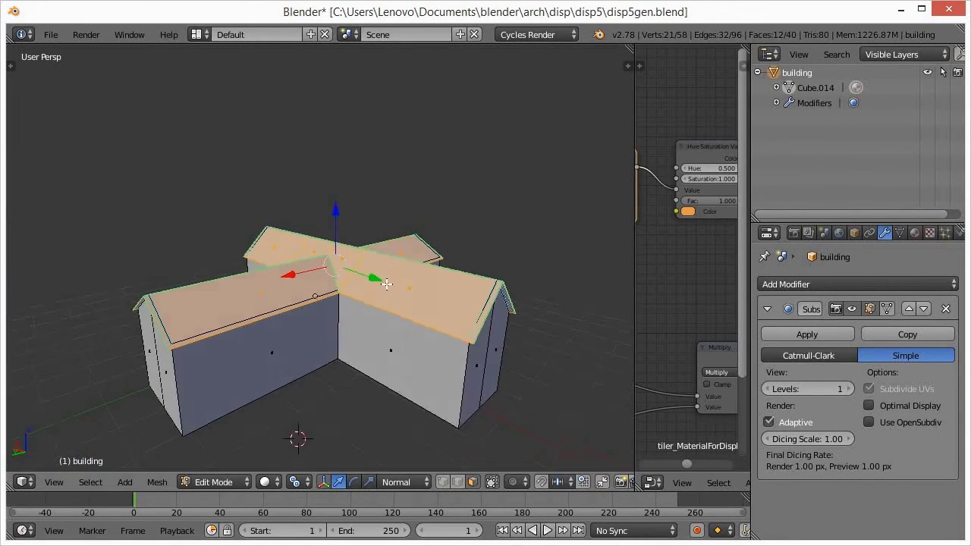
{"action": "mouse_move", "coordinate": [299, 441]}
{"action": "middle_mouse_down"}
{"action": "mouse_move", "coordinate": [286, 421]}
{"action": "mouse_move", "coordinate": [288, 406]}
{"action": "mouse_move", "coordinate": [297, 412]}
{"action": "middle_mouse_up"}
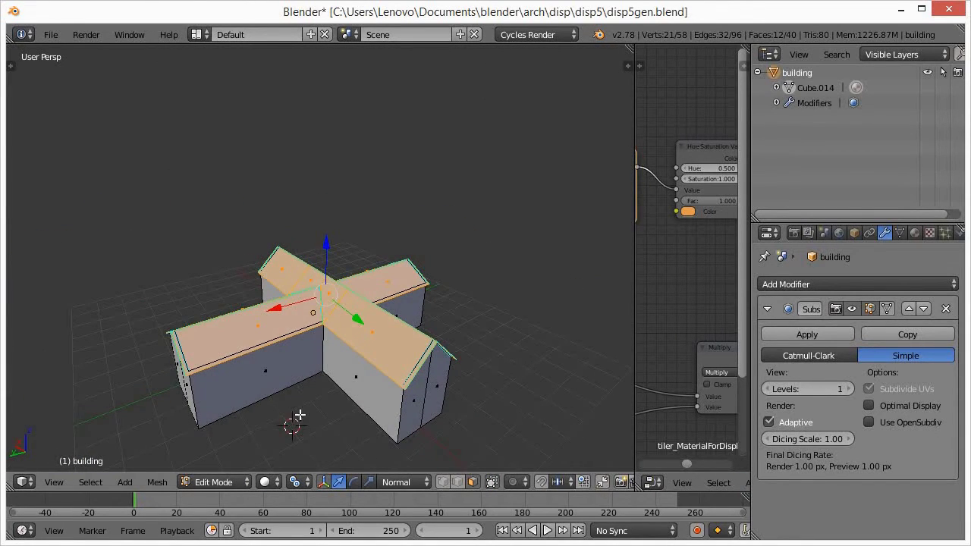
{"action": "key", "text": "shift+z"}
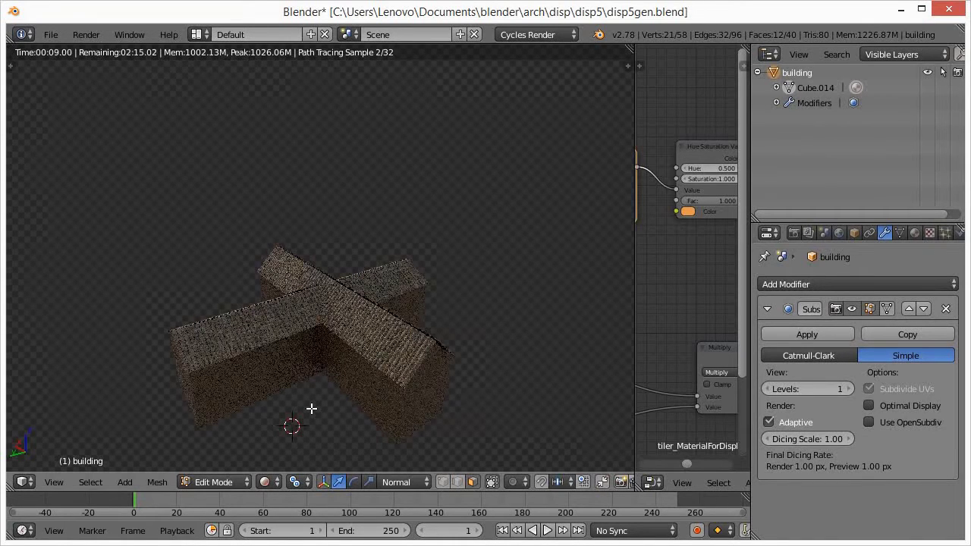
{"action": "scroll", "coordinate": [311, 409], "scroll_direction": "up", "scroll_amount": 2}
{"action": "scroll", "coordinate": [311, 409], "scroll_direction": "up", "scroll_amount": 2}
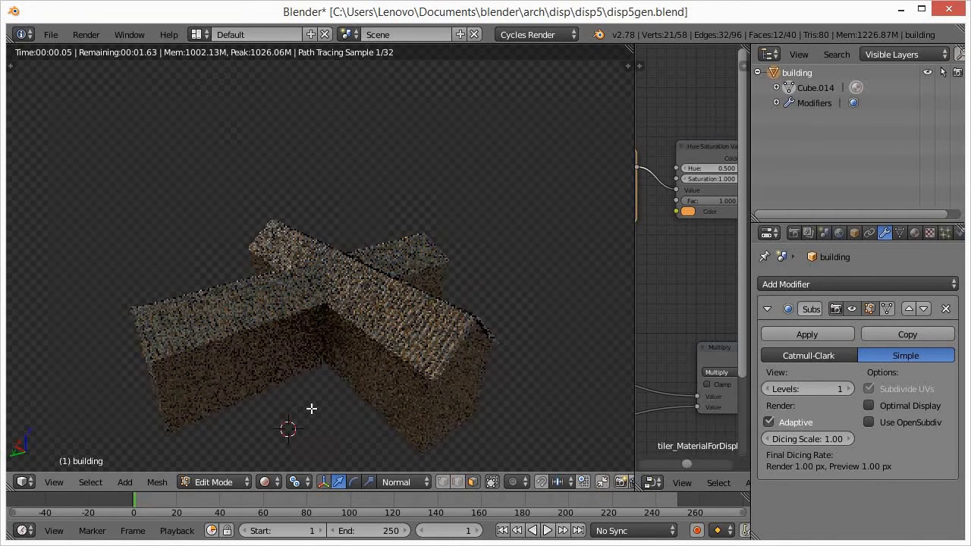
Set the World lighting strength to 2.000 and return to solid shading.
{"action": "left_click", "coordinate": [837, 233]}
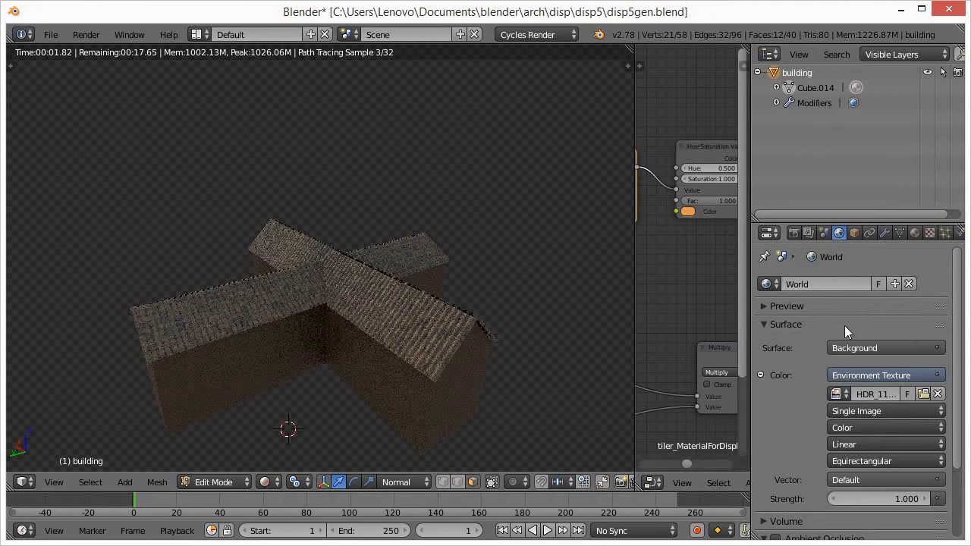
{"action": "left_click", "coordinate": [893, 501]}
{"action": "type", "text": "2"}
{"action": "key", "text": "Return"}
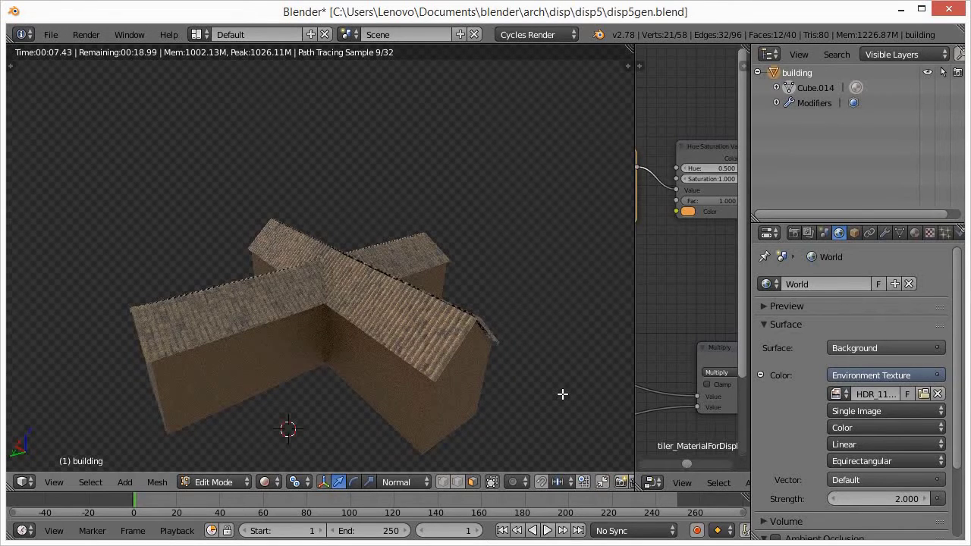
{"action": "key", "text": "shift+z"}
Enlarge the node editor, move Material Output lower, and add a Mix Shader below the tree.
{"action": "left_click_drag", "start_coordinate": [634, 262], "coordinate": [173, 266]}
{"action": "scroll", "coordinate": [496, 333], "scroll_direction": "down", "scroll_amount": 2}
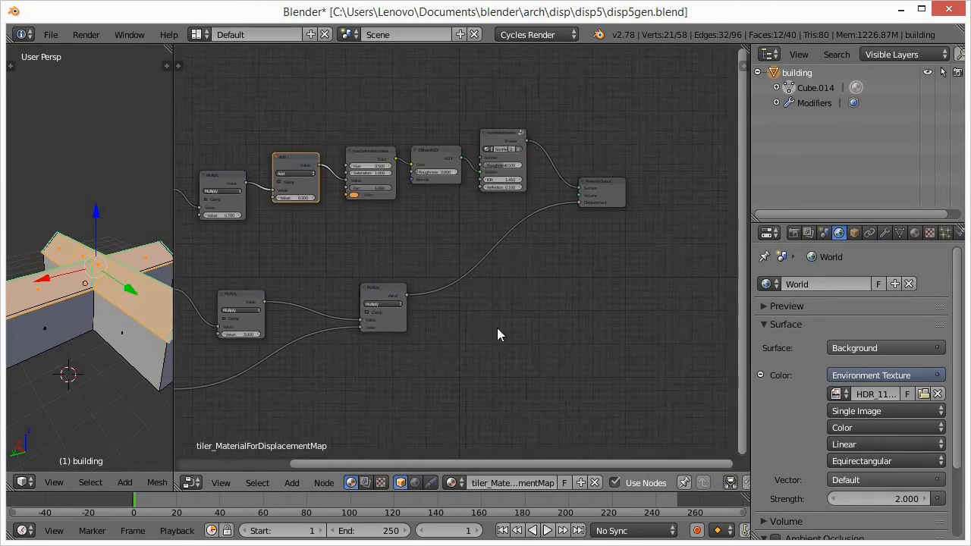
{"action": "left_click_drag", "start_coordinate": [609, 213], "coordinate": [626, 317]}
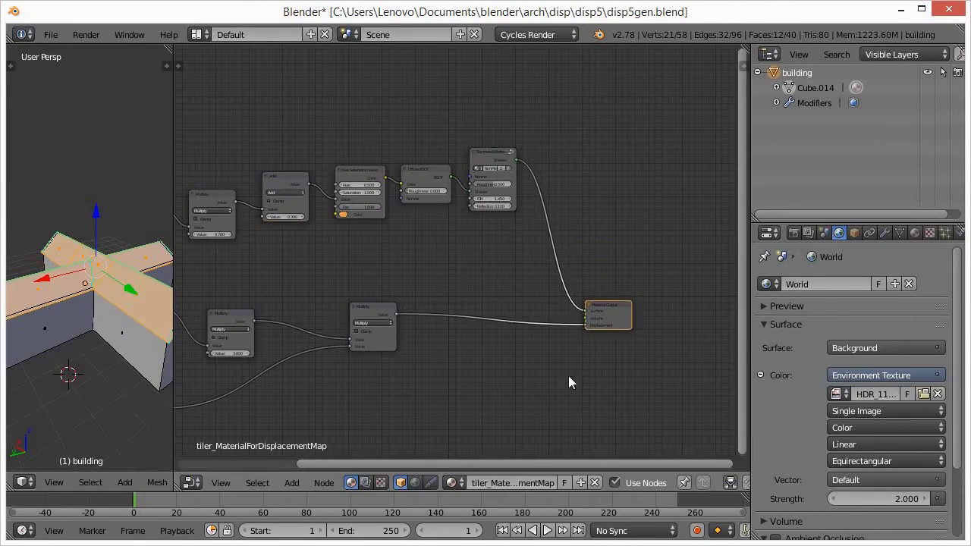
{"action": "middle_click_drag", "start_coordinate": [490, 388], "coordinate": [535, 349]}
{"action": "key", "text": "shift+a"}
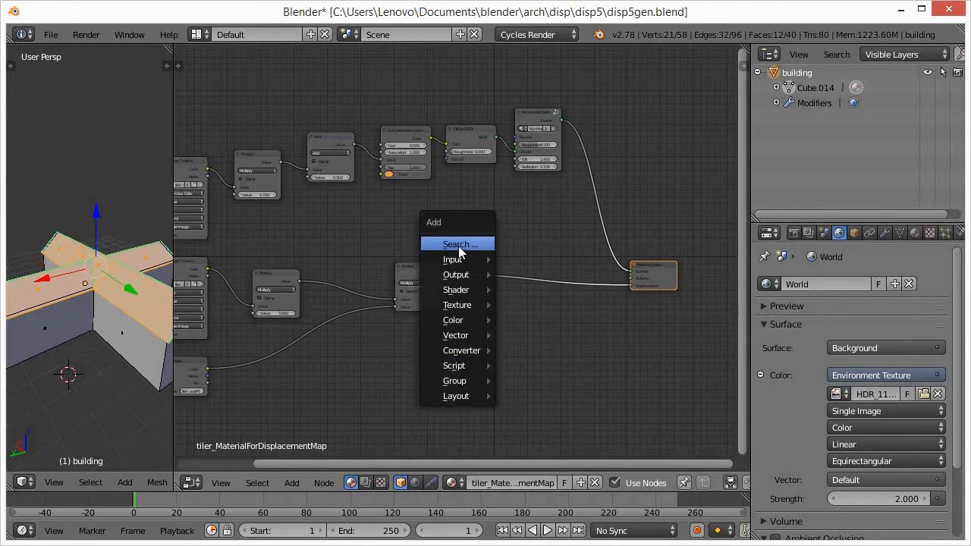
{"action": "left_click", "coordinate": [458, 248]}
{"action": "type", "text": "disp"}
{"action": "key", "text": "Return"}
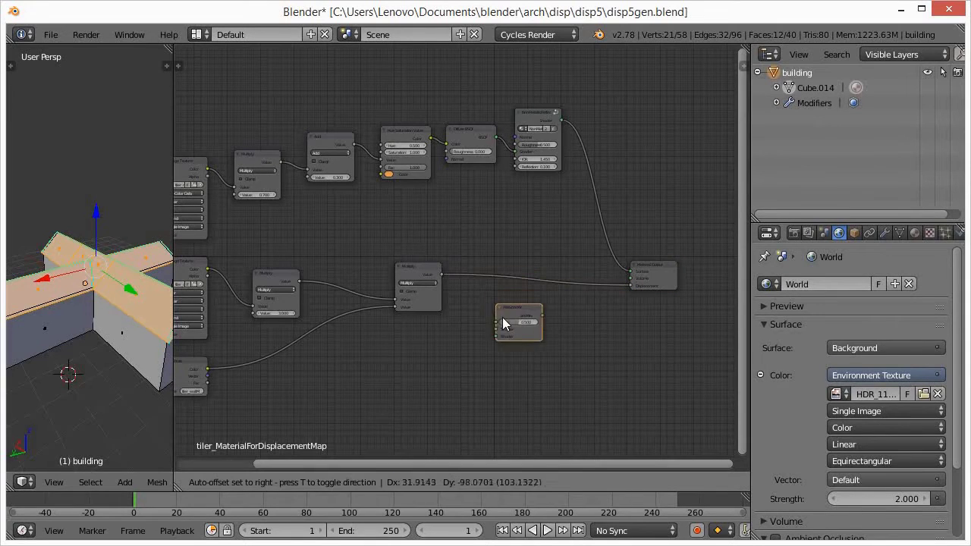
{"action": "left_click", "coordinate": [514, 338]}
Feed the wall mask Attribute into the Mix Fac and the roof shader into a mix input.
{"action": "middle_click_drag", "start_coordinate": [243, 389], "coordinate": [337, 351]}
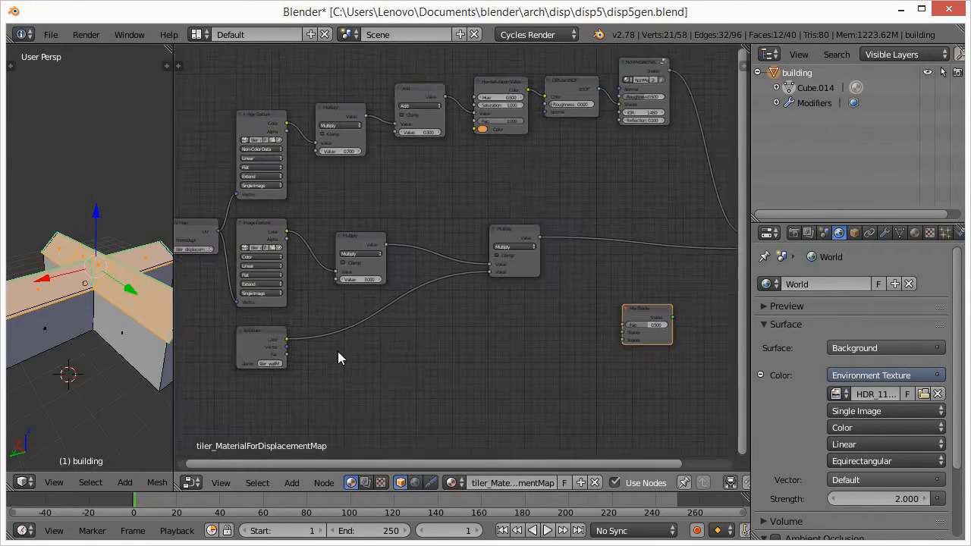
{"action": "scroll", "coordinate": [334, 349], "scroll_direction": "up", "scroll_amount": 1}
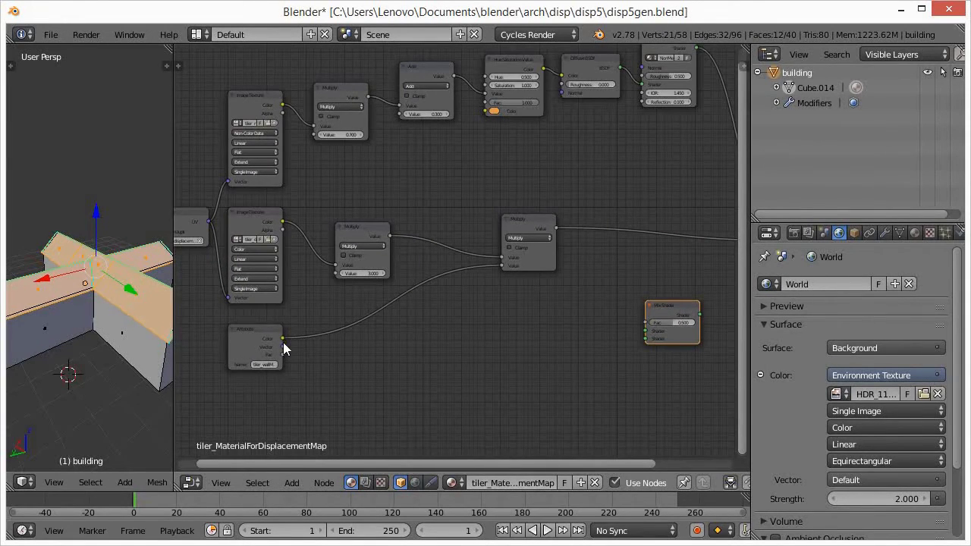
{"action": "left_click_drag", "start_coordinate": [283, 340], "coordinate": [645, 328]}
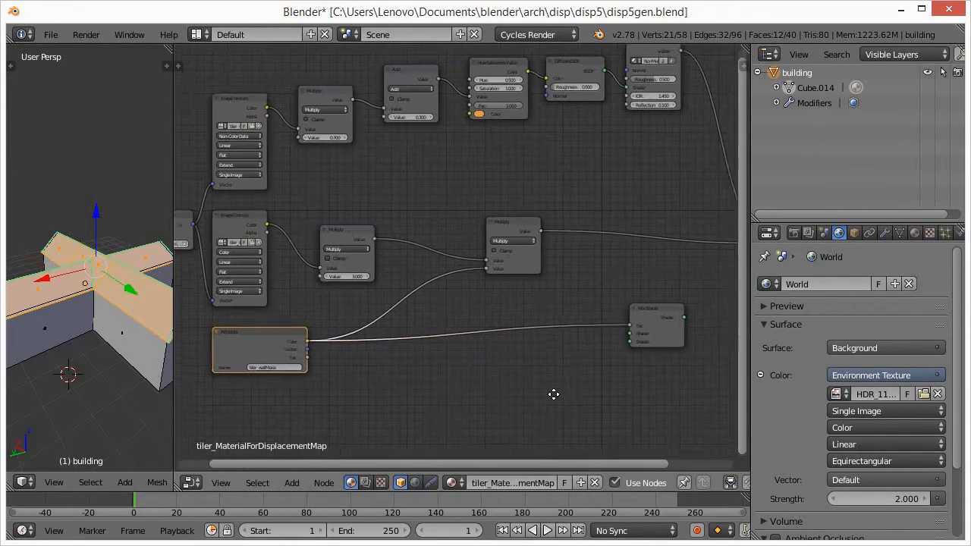
{"action": "middle_click_drag", "start_coordinate": [553, 392], "coordinate": [410, 407]}
{"action": "left_click_drag", "start_coordinate": [463, 344], "coordinate": [512, 318]}
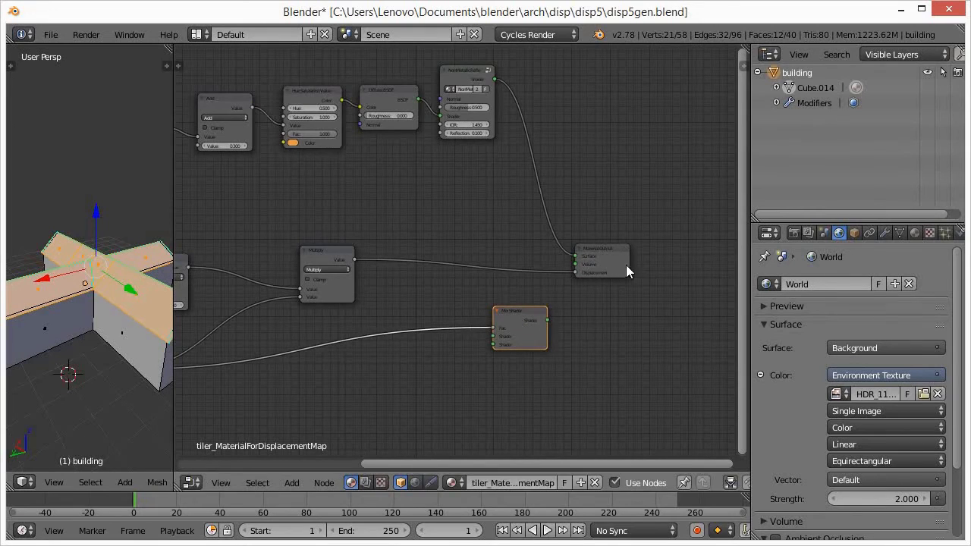
{"action": "left_click_drag", "start_coordinate": [625, 265], "coordinate": [733, 254]}
{"action": "left_click_drag", "start_coordinate": [522, 312], "coordinate": [602, 288]}
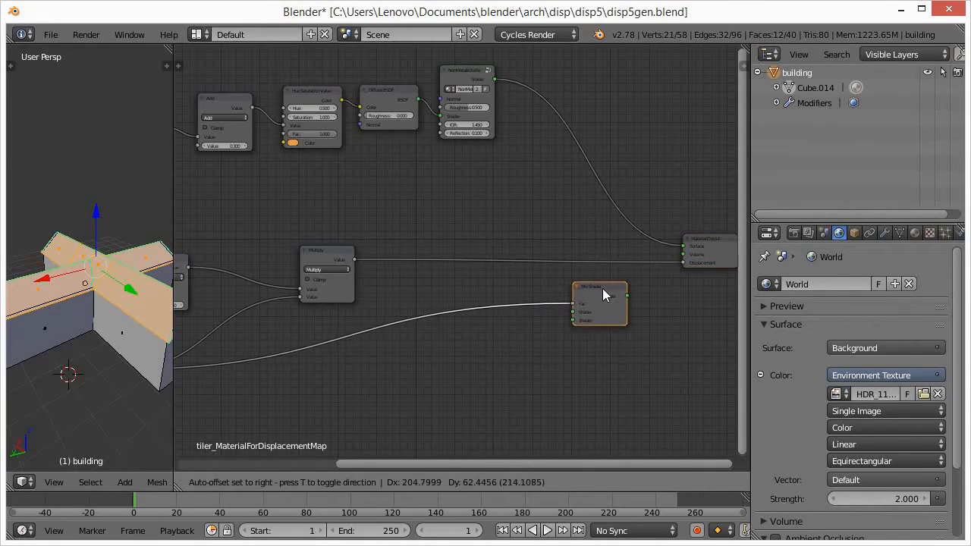
{"action": "left_click_drag", "start_coordinate": [495, 80], "coordinate": [571, 321]}
Add a white Diffuse BSDF into the Mix Shader and send the mix to the material Surface.
{"action": "key", "text": "shift+a"}
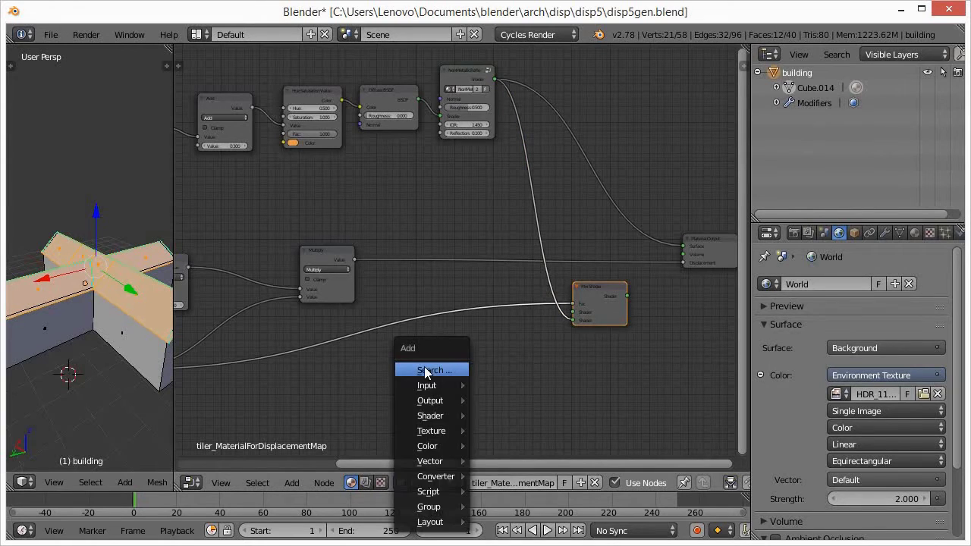
{"action": "left_click", "coordinate": [423, 369]}
{"action": "type", "text": "dif"}
{"action": "key", "text": "Return"}
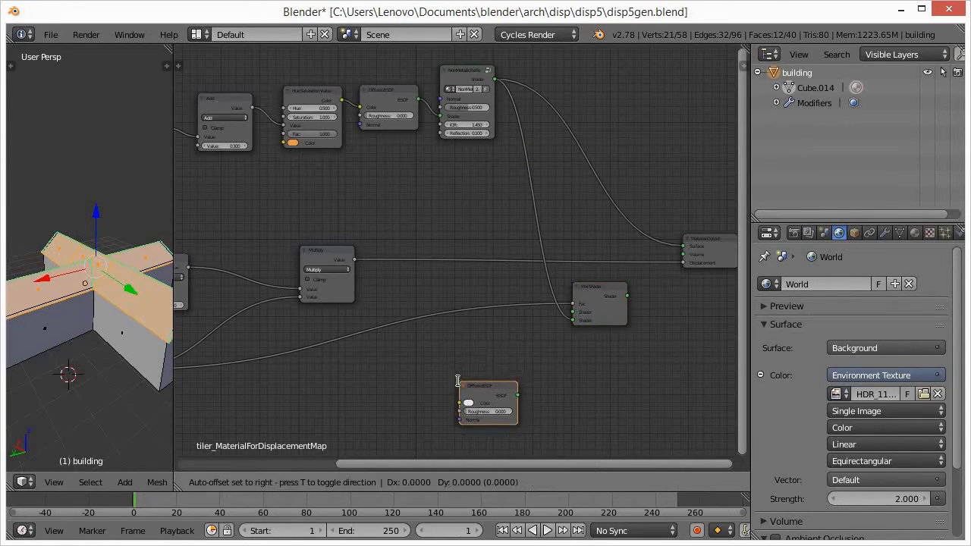
{"action": "left_click", "coordinate": [499, 349]}
{"action": "left_click_drag", "start_coordinate": [516, 344], "coordinate": [574, 312]}
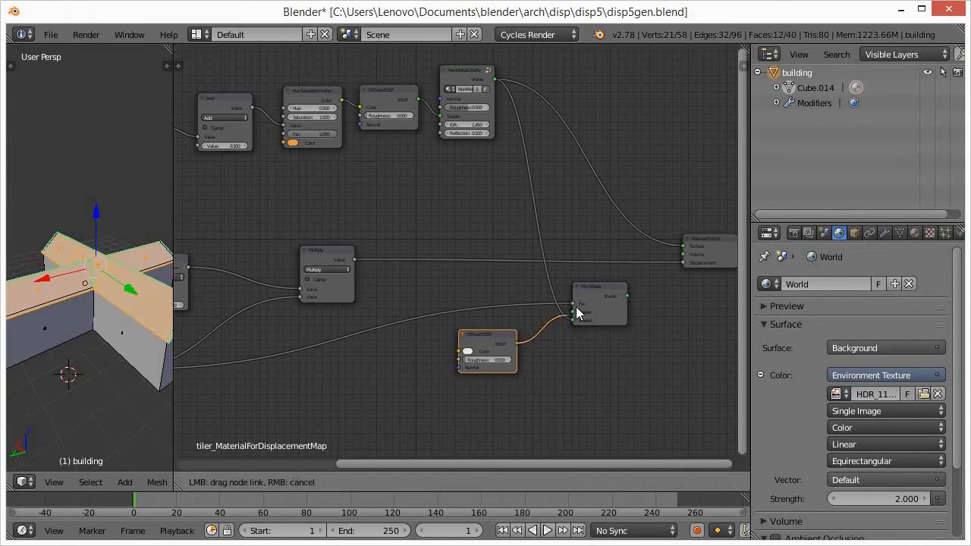
{"action": "left_click", "coordinate": [620, 303]}
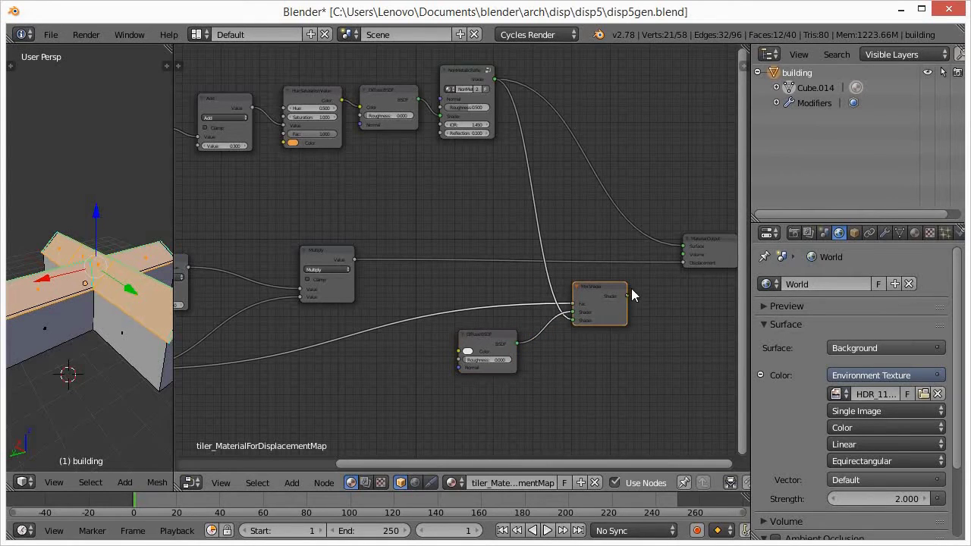
{"action": "left_click_drag", "start_coordinate": [626, 296], "coordinate": [680, 246]}
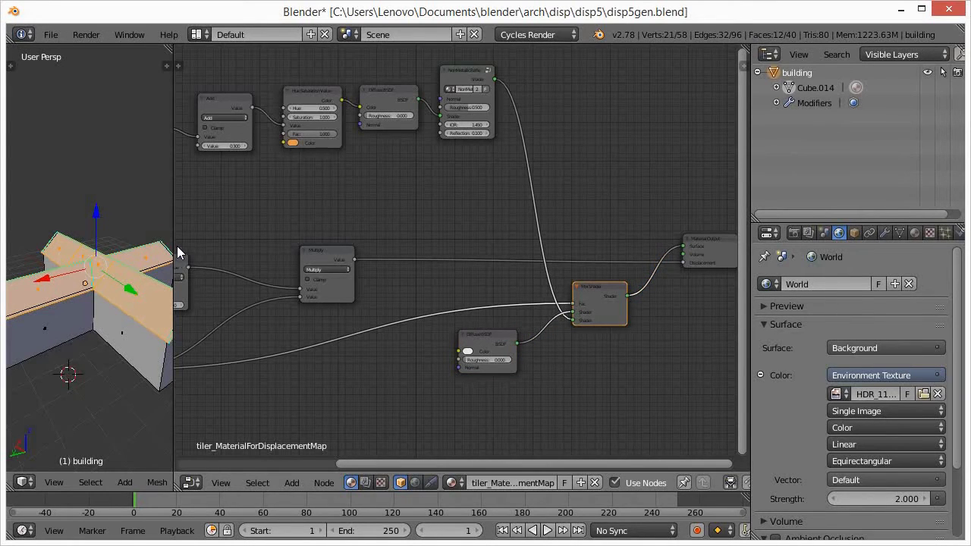
{"action": "left_click_drag", "start_coordinate": [173, 238], "coordinate": [677, 238]}
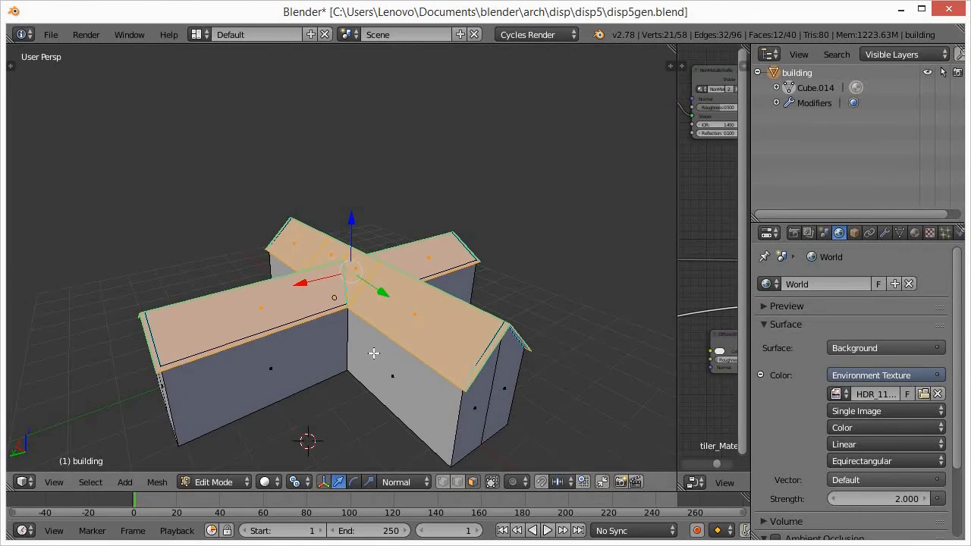
Zoom in and orbit down over the roofs, then preview the tiled roof rendered in Cycles.
{"action": "scroll", "coordinate": [337, 361], "scroll_direction": "up", "scroll_amount": 3}
{"action": "scroll", "coordinate": [340, 362], "scroll_direction": "up", "scroll_amount": 2}
{"action": "middle_click_drag", "start_coordinate": [345, 341], "coordinate": [317, 378]}
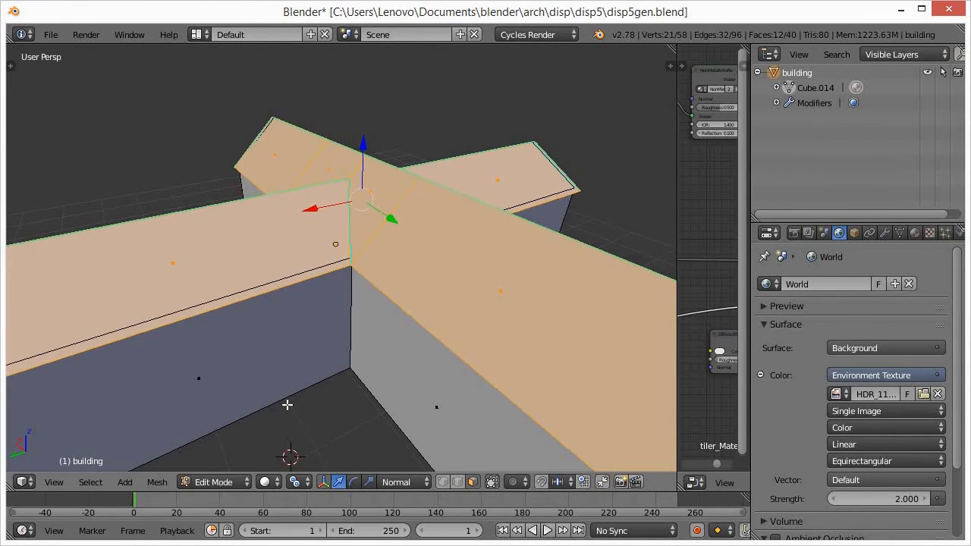
{"action": "key", "text": "shift+z"}
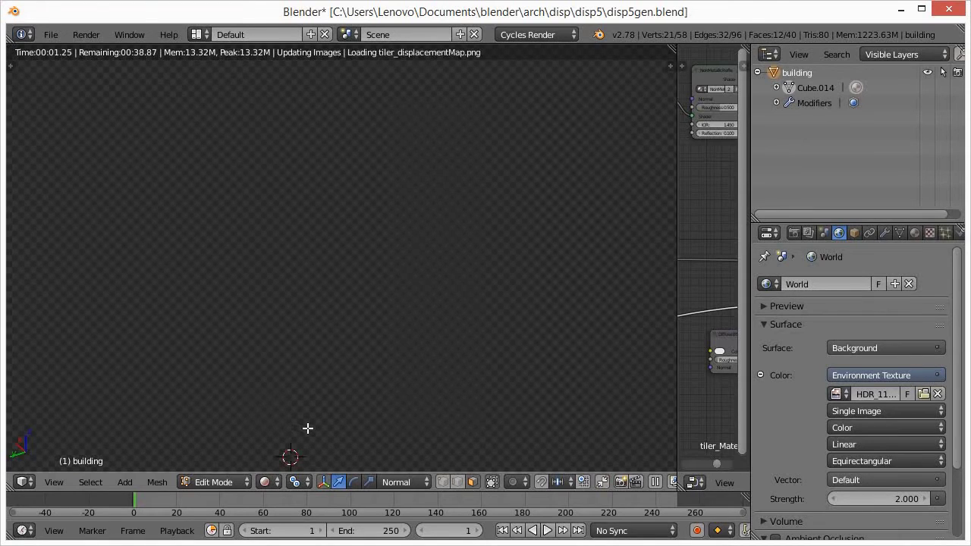